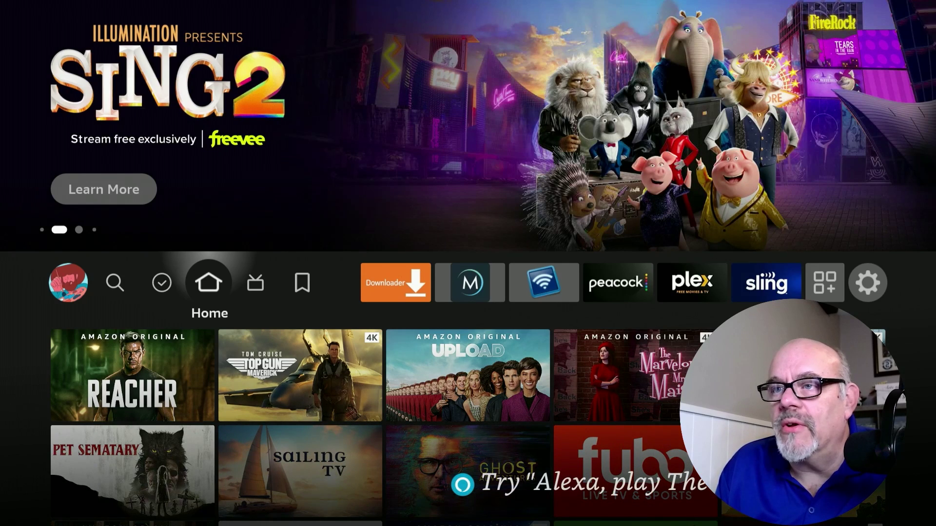
Search for 'Do' and pick the Downloader suggestion.
key(Right)
key(Right)
key(Right)
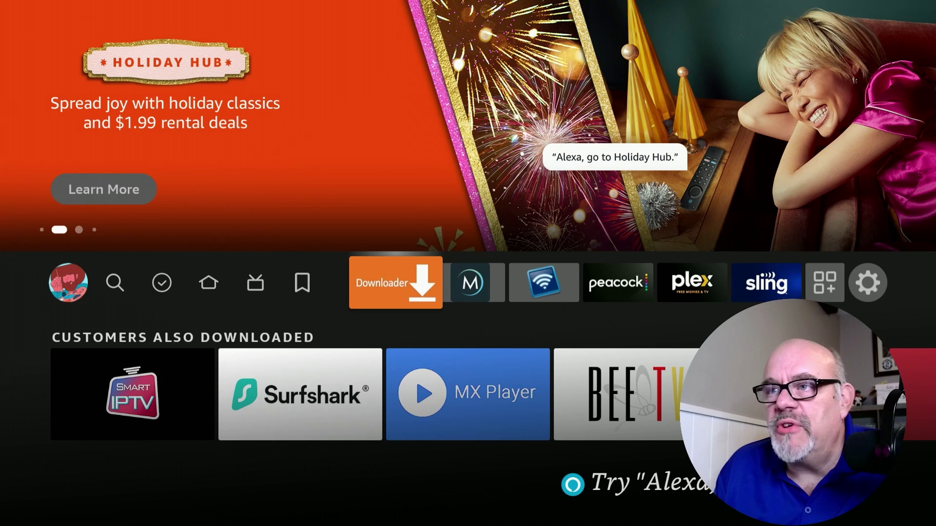
key(Left)
key(Left)
key(Left)
key(Left)
key(Left)
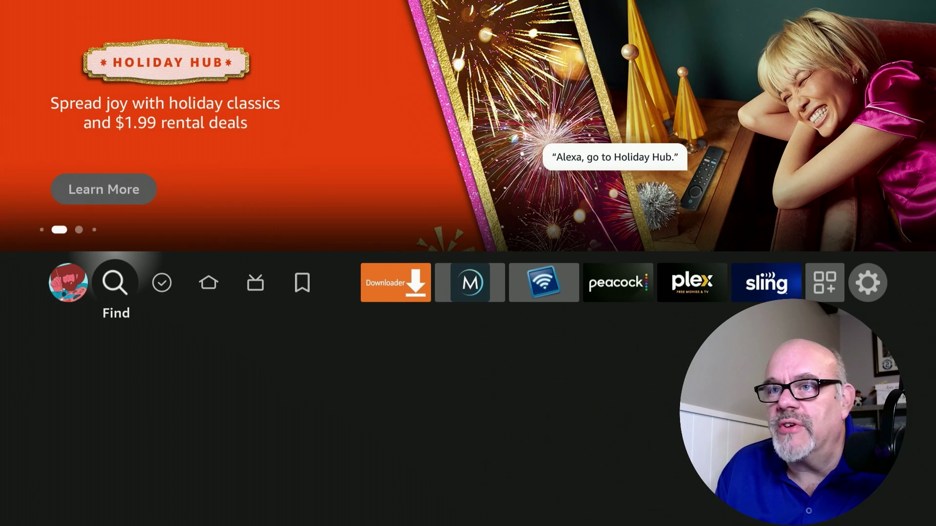
key(Down)
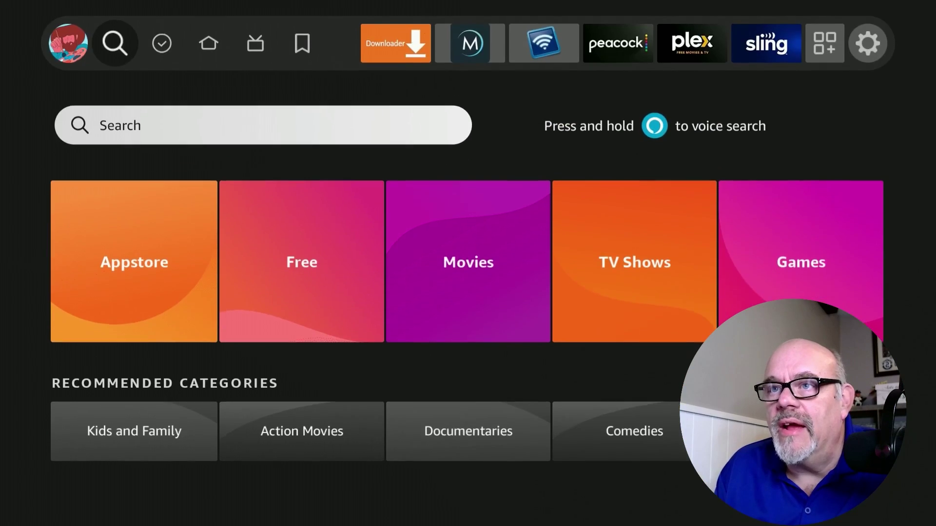
key(Return)
key(Right)
key(Right)
key(Right)
key(Return)
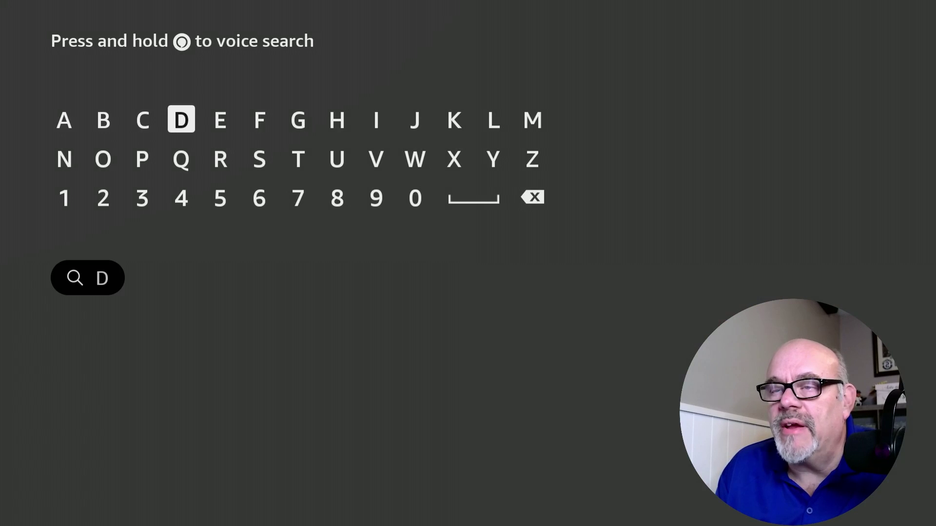
key(Down)
key(Left)
key(Left)
key(Return)
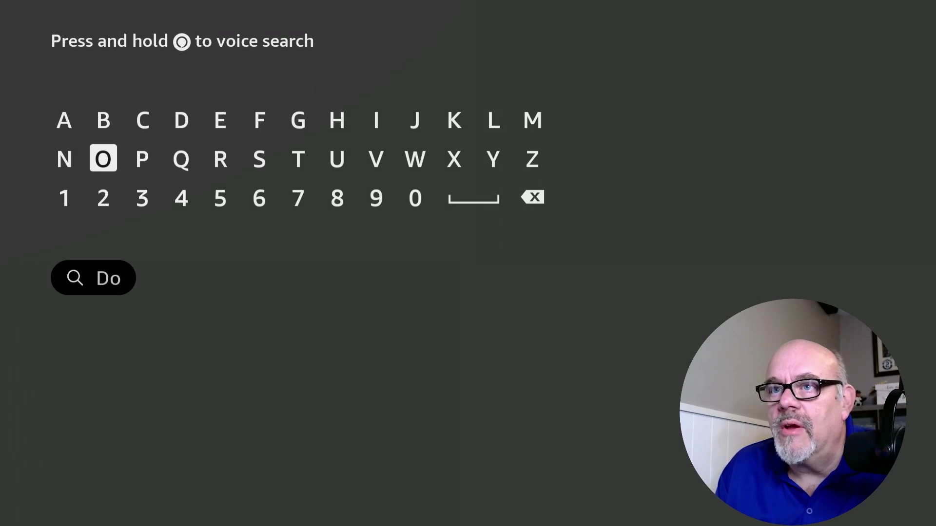
key(Right)
key(Down)
key(Down)
key(Down)
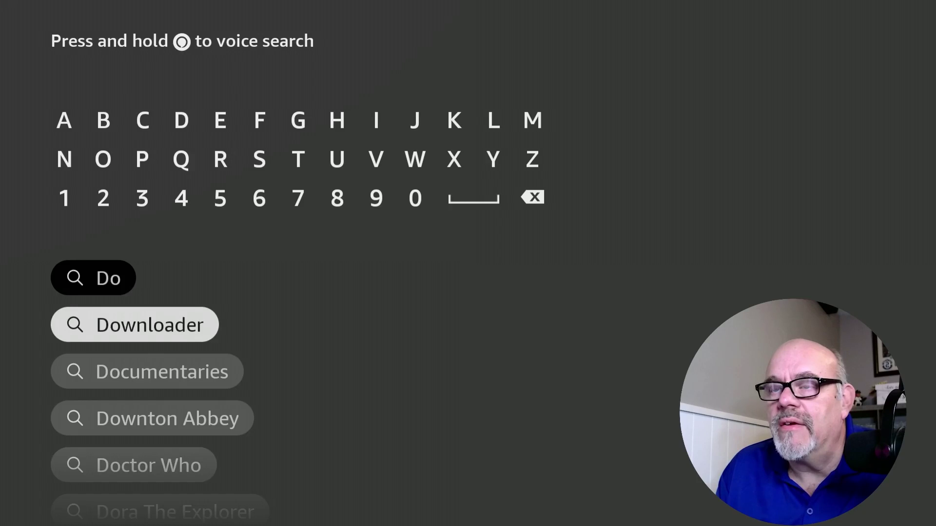
key(Return)
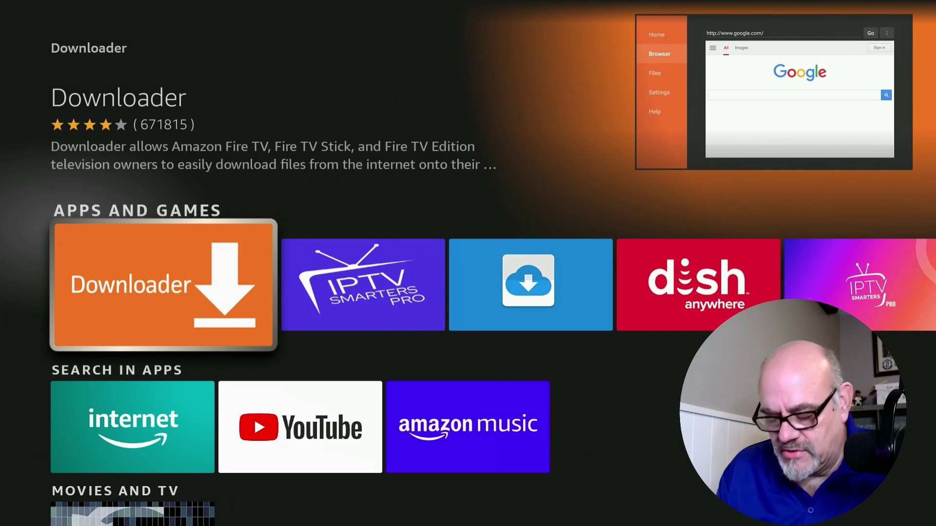
Return to Home and highlight the Settings gear to show its options.
key(Home)
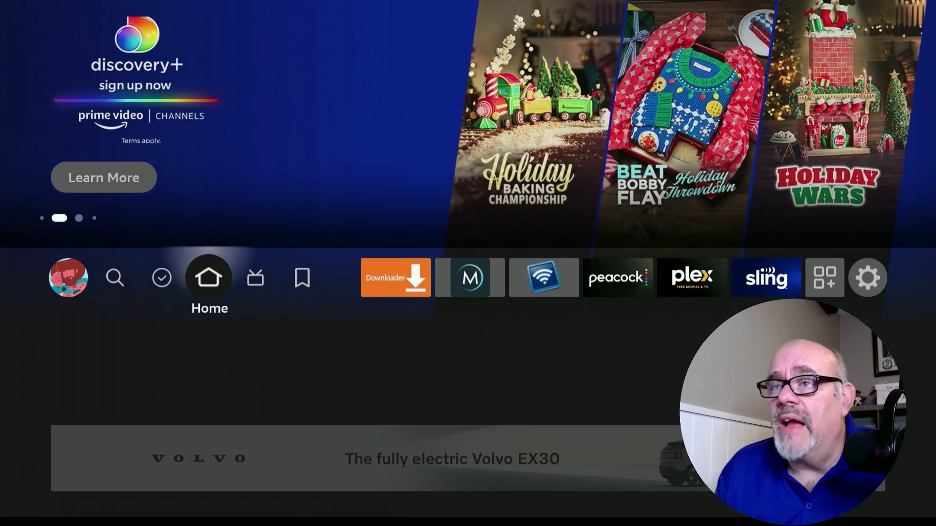
key(Right)
key(Right)
key(Right)
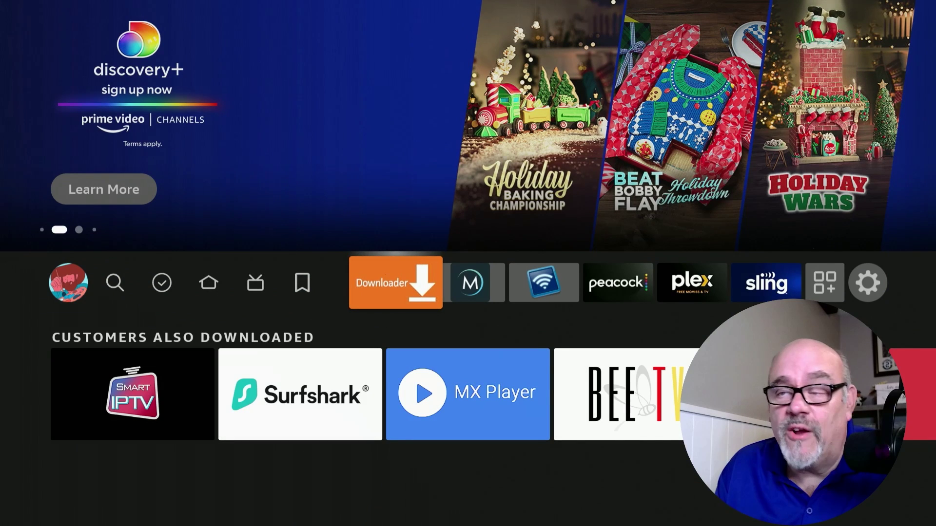
key(Right)
key(Right)
key(Right)
key(Right)
key(Right)
key(Right)
key(Right)
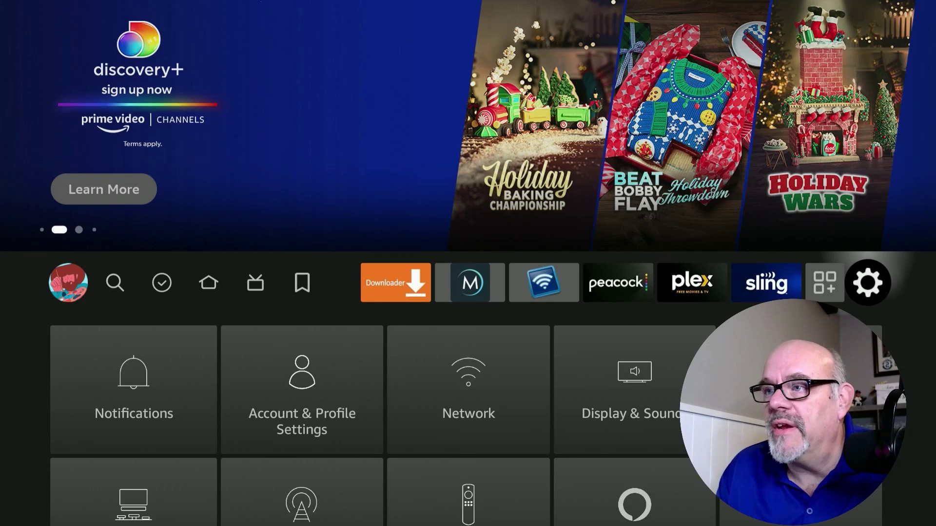
Open My Fire TV settings and go into About.
key(Down)
key(Down)
key(Down)
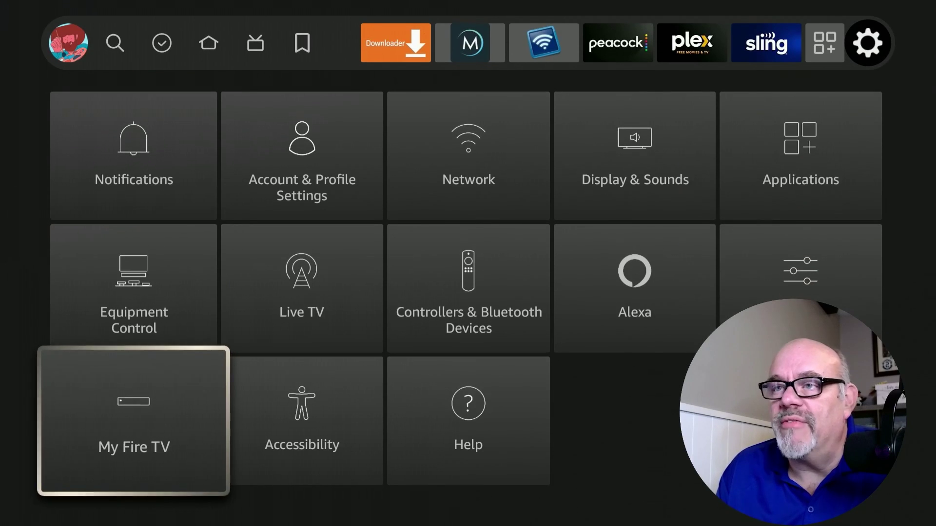
key(Return)
key(Down)
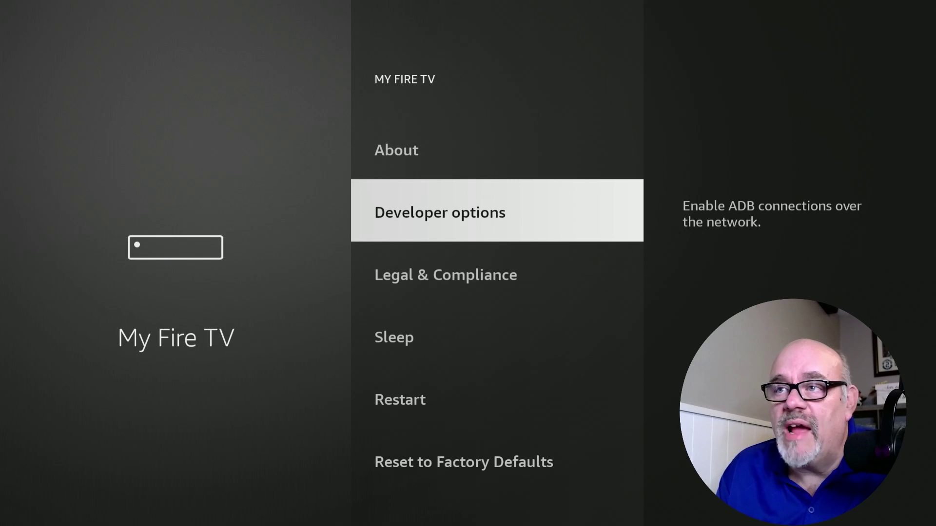
key(Up)
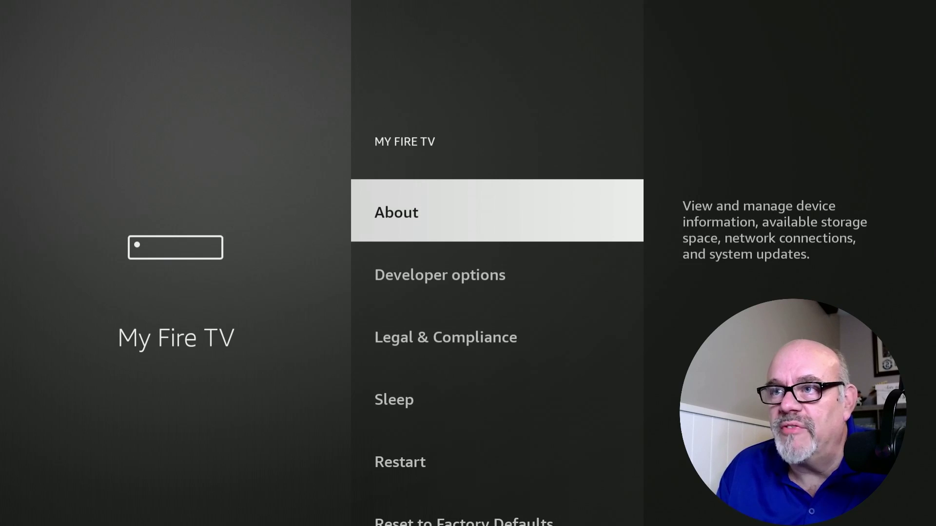
key(Down)
key(Down)
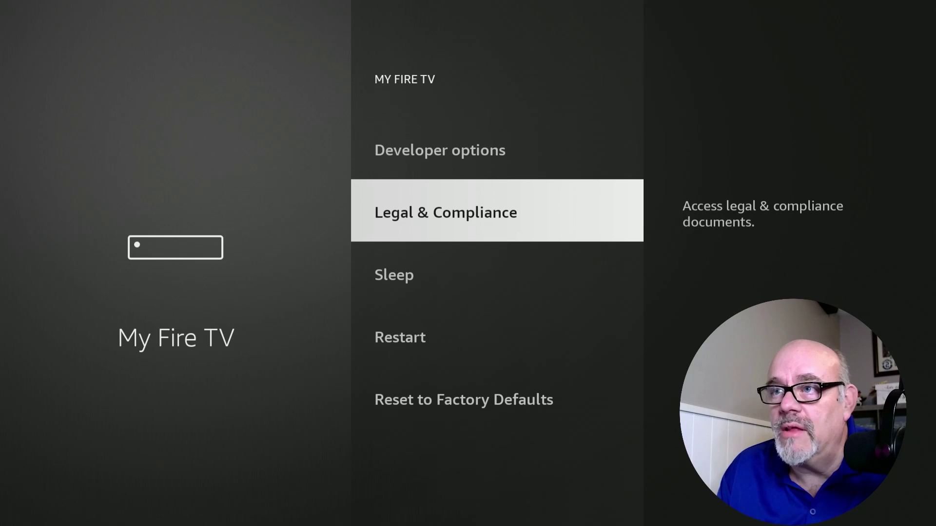
key(Up)
key(Up)
key(Down)
key(Down)
key(Up)
key(Up)
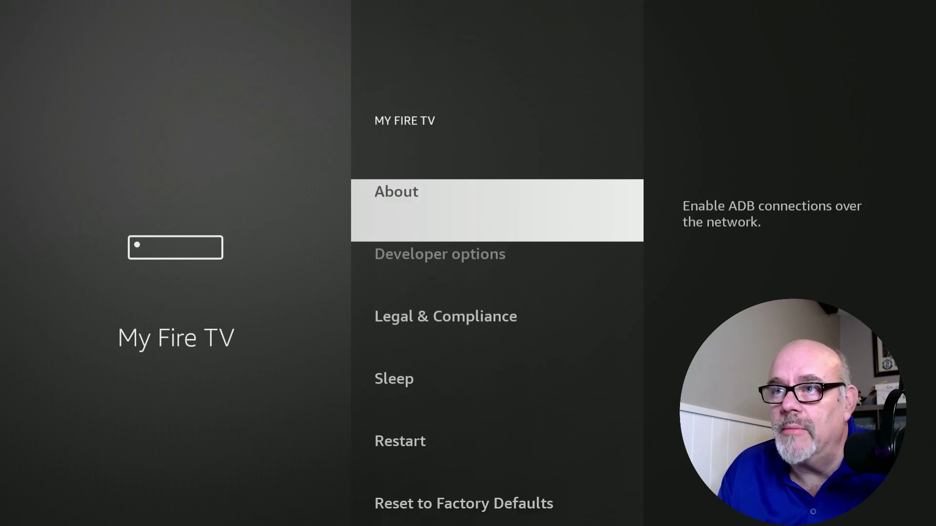
key(Return)
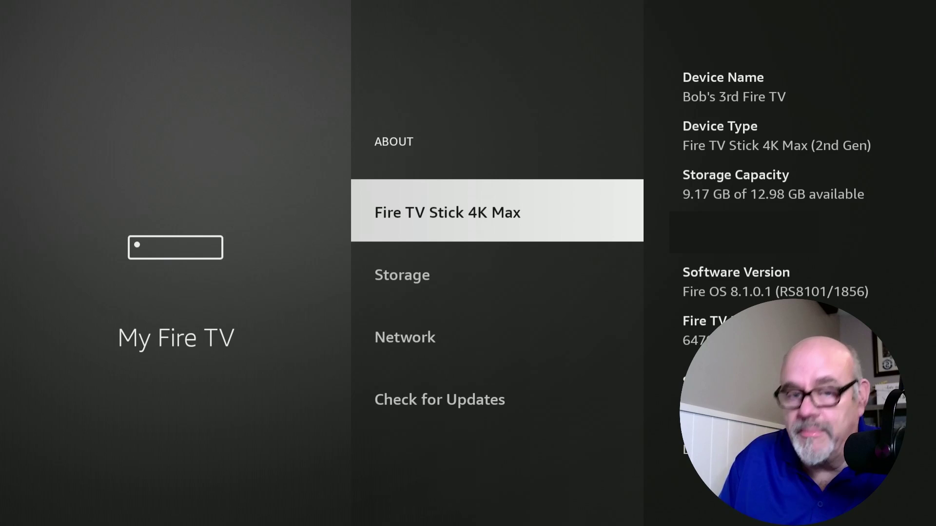
Press Fire TV Stick 4K Max repeatedly to confirm developer mode, then highlight Developer options.
key(Return)
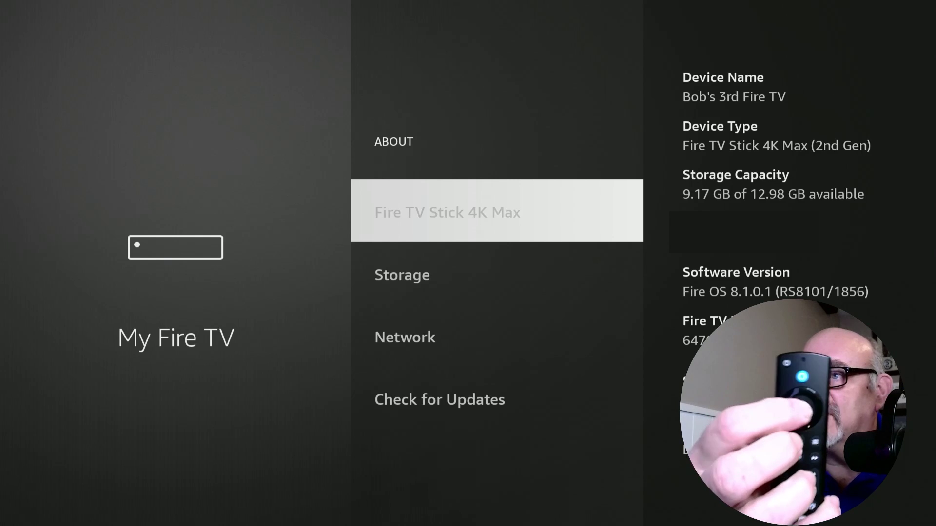
key(Return)
key(Return)
key(Return)
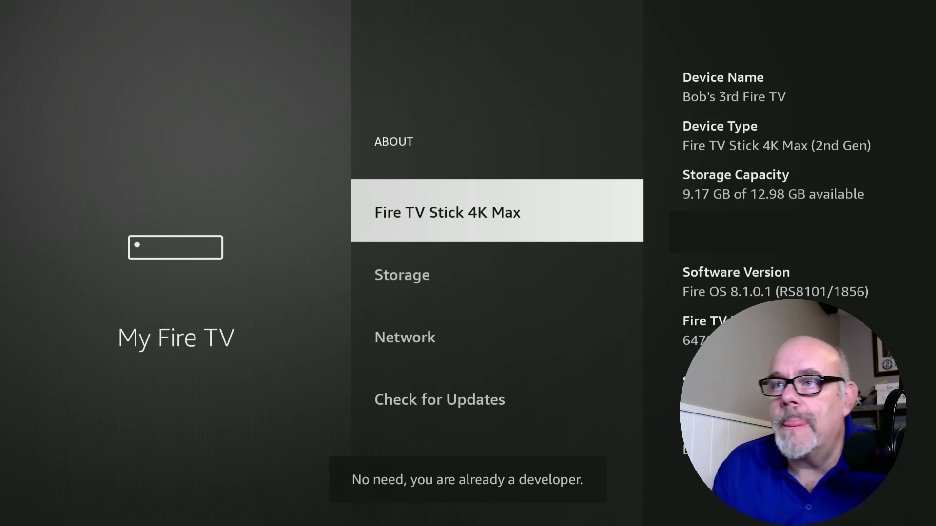
key(Escape)
key(Down)
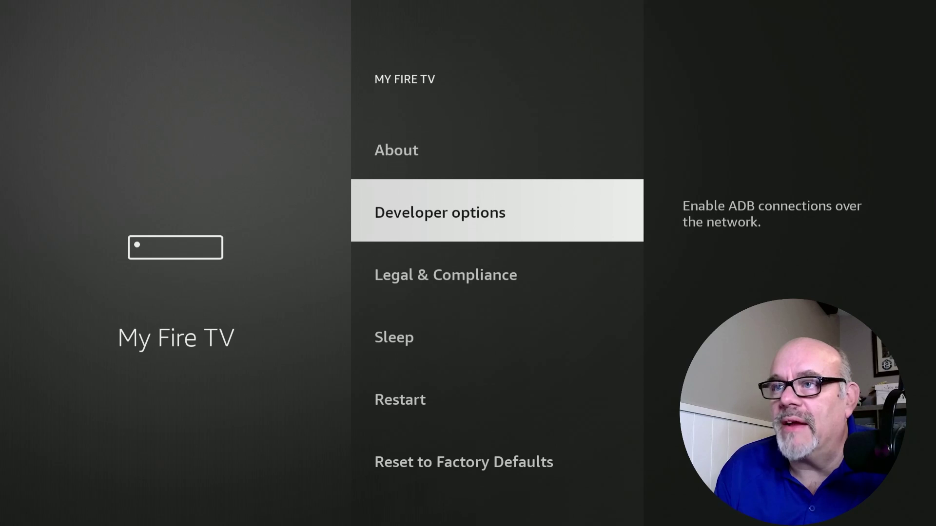
Switch Downloader to ON under Developer options > Install Unknown Apps, then go Home.
key(Return)
key(Down)
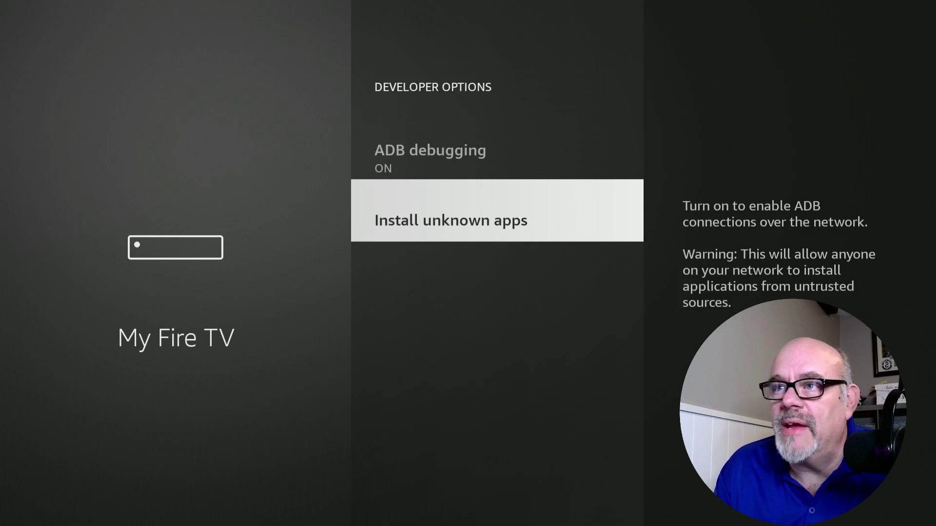
key(Return)
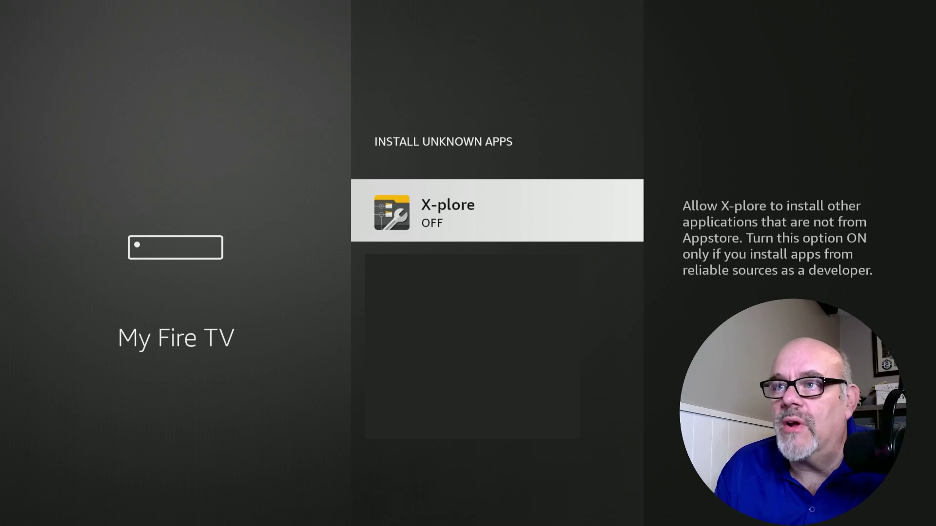
key(Down)
key(Down)
key(Down)
key(Up)
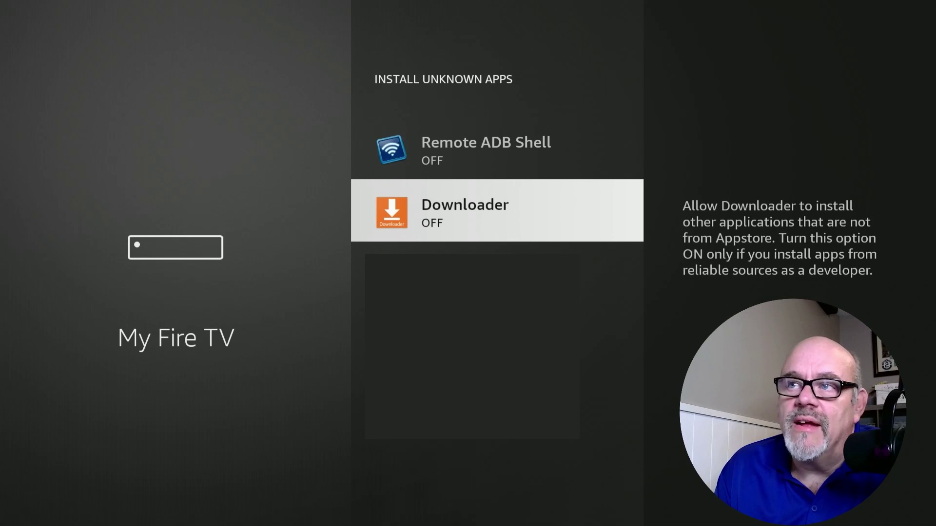
key(Return)
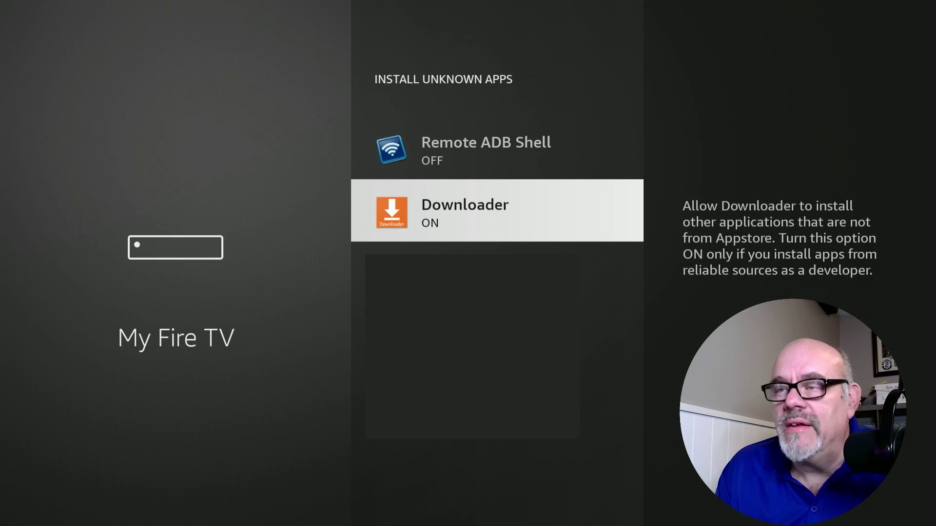
key(Return)
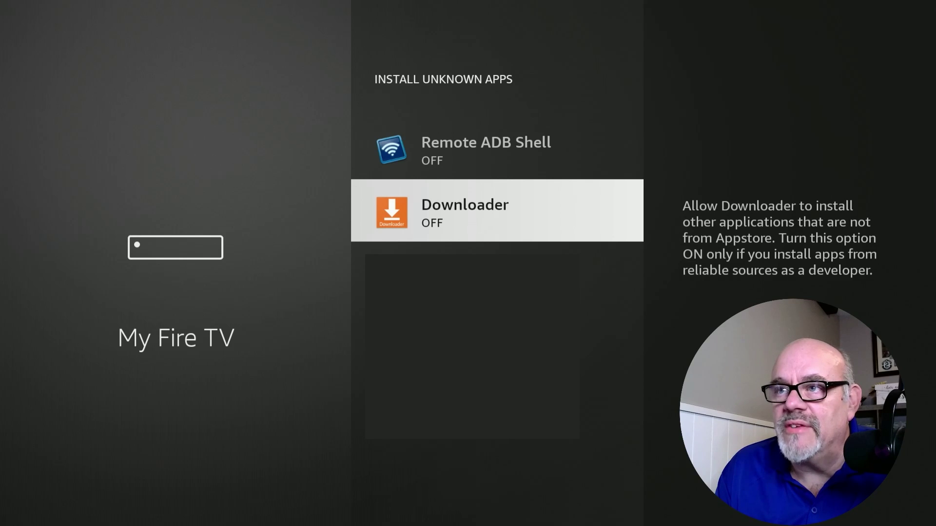
key(Return)
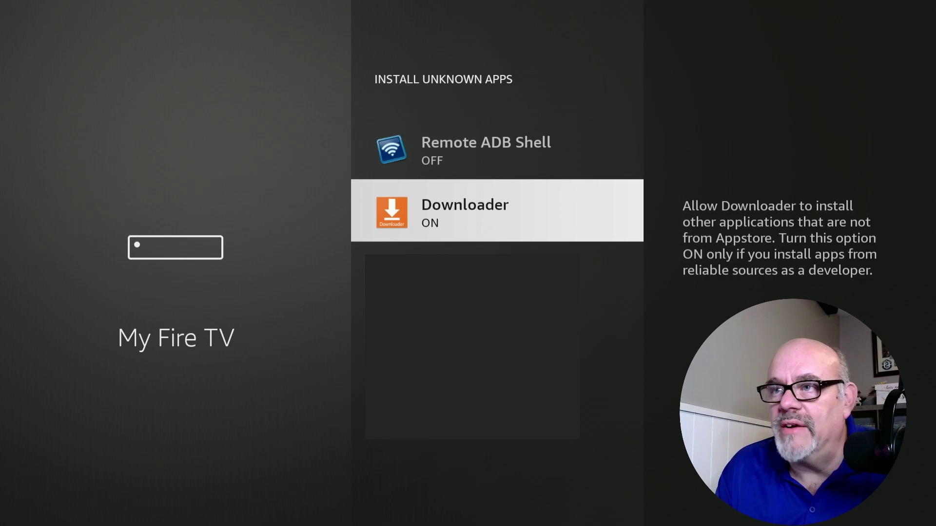
key(Home)
key(Right)
key(Right)
key(Right)
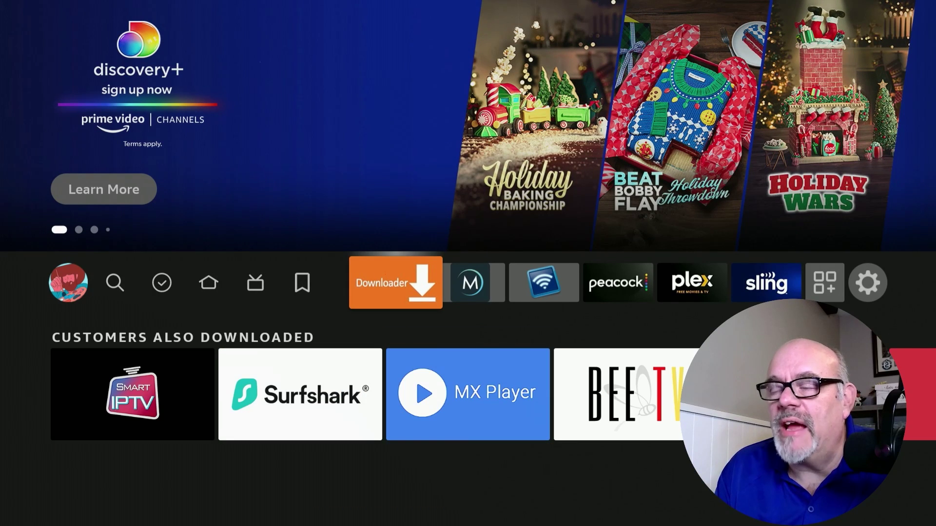
Launch Downloader, allow storage access, dismiss the Quick Start Guide and move to the URL field.
key(Return)
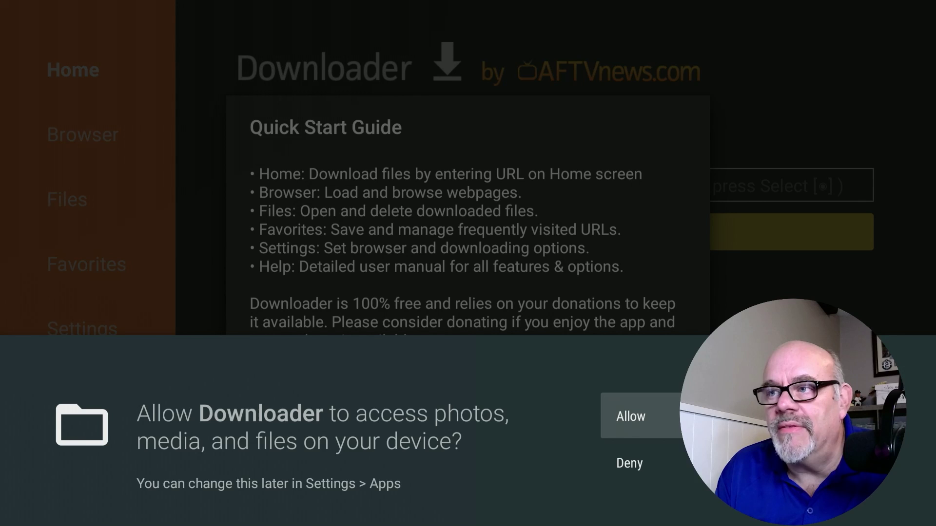
key(Return)
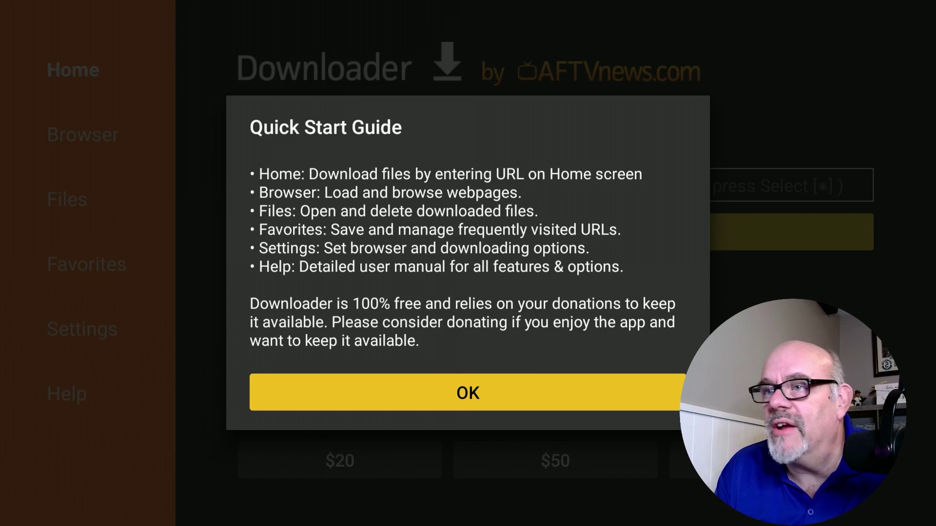
key(Return)
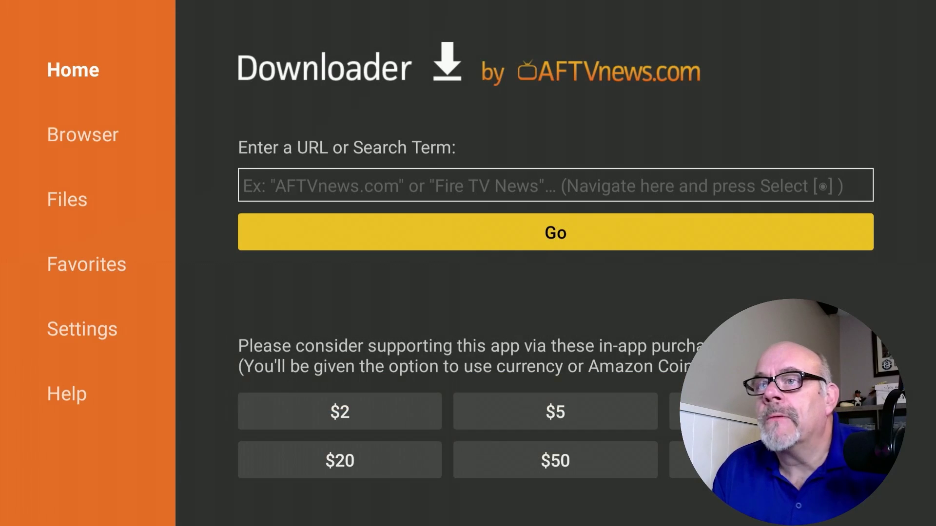
key(Up)
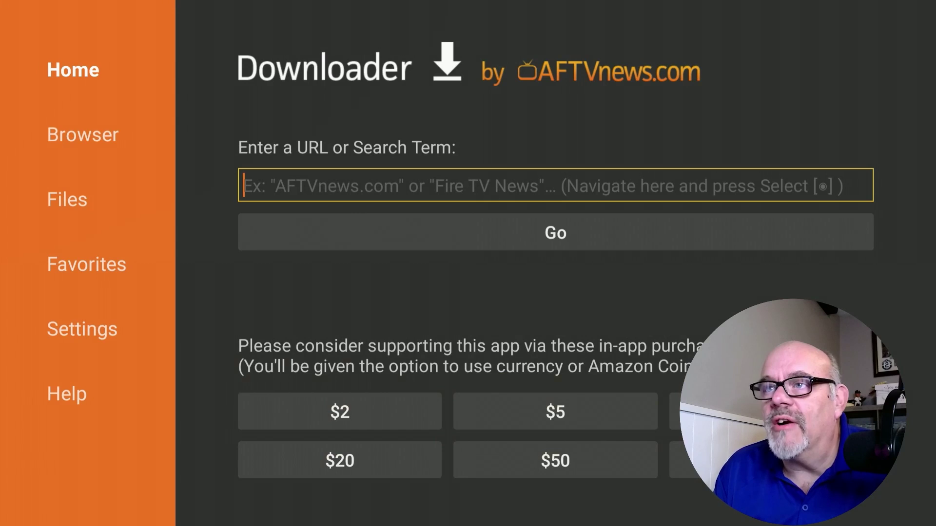
Enter short code 89364 in the URL field and press Go to load cordcuttersli.com.
key(Return)
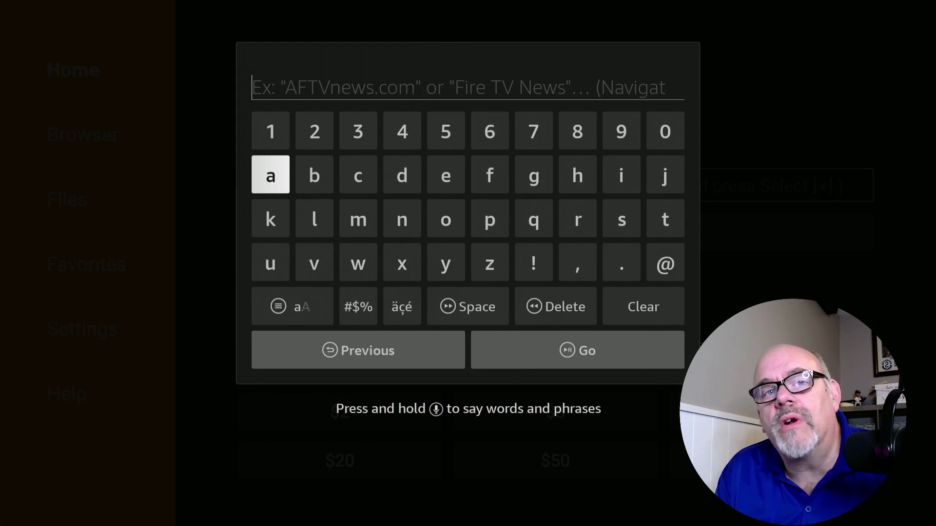
key(Down)
key(Down)
key(Down)
key(Right)
key(Right)
key(Up)
key(Up)
key(Up)
key(Up)
key(Right)
key(Right)
key(Right)
key(Right)
key(Return)
key(Right)
key(Return)
key(Left)
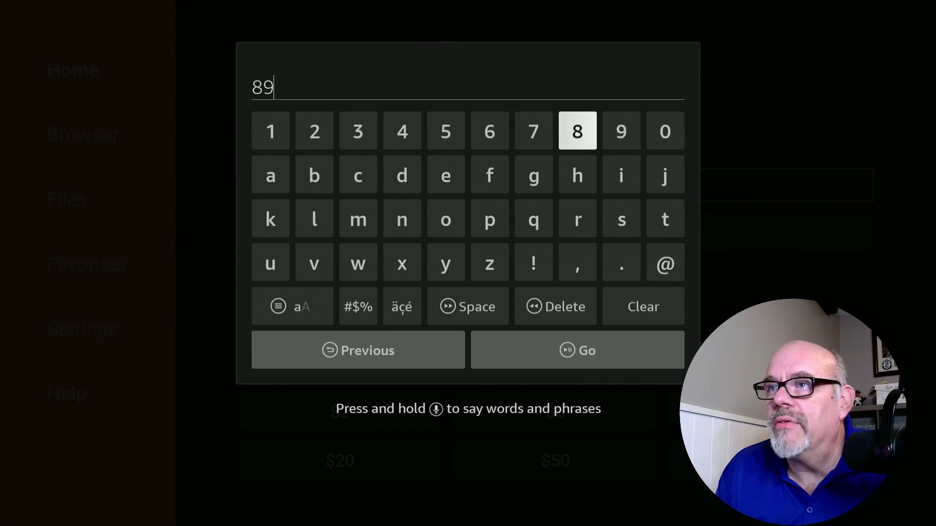
key(Left)
key(Left)
key(Left)
key(Left)
key(Left)
key(Return)
key(Right)
key(Right)
key(Right)
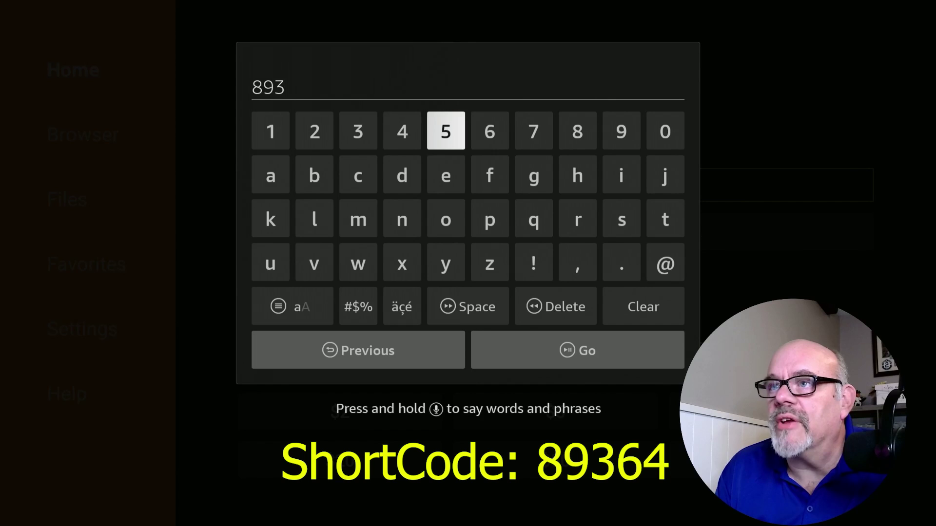
key(Return)
key(Left)
key(Left)
key(Return)
key(Down)
key(Down)
key(Down)
key(Down)
key(Right)
key(Return)
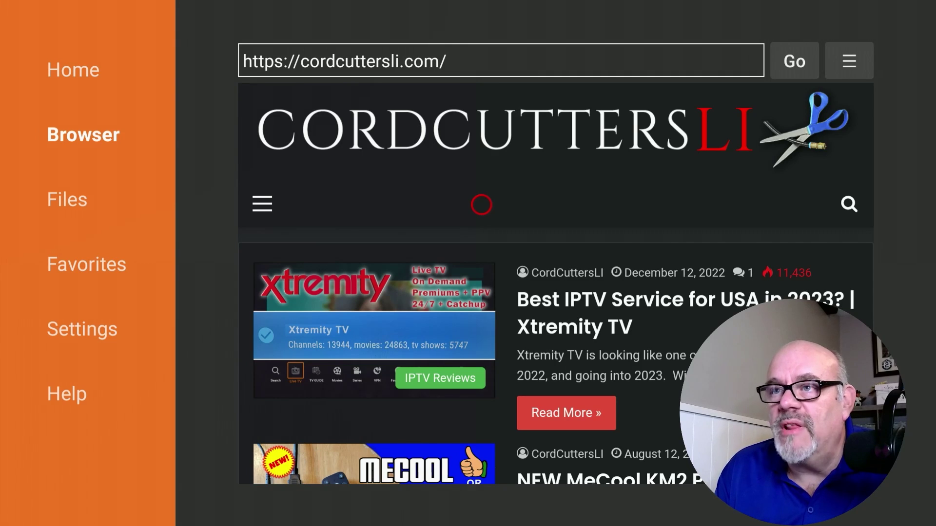
Switch the browser to Fullscreen Mode and open the CordCuttersLI hamburger menu.
key(Menu)
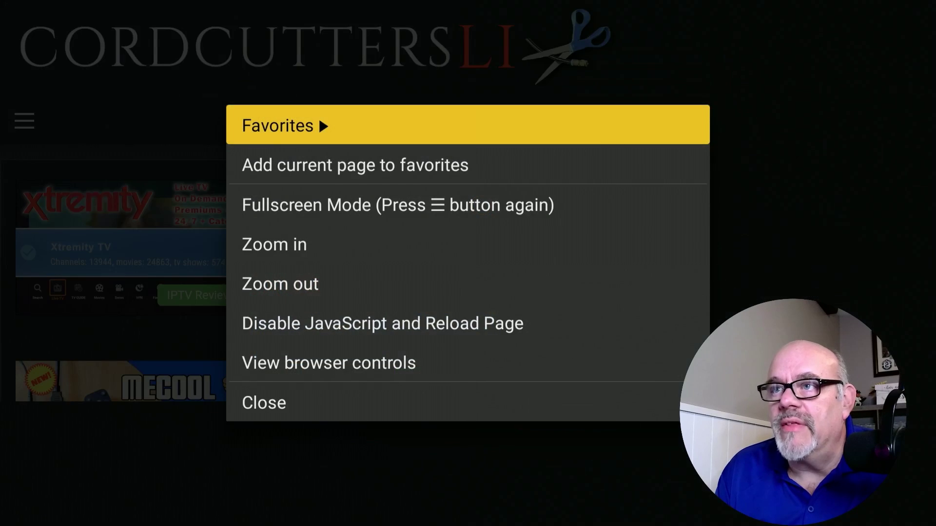
key(Menu)
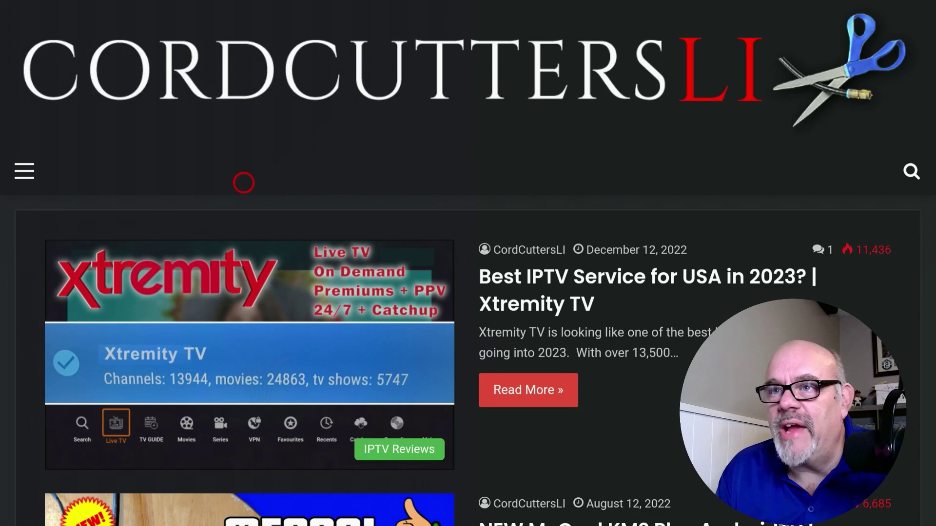
key(Down)
key(Up)
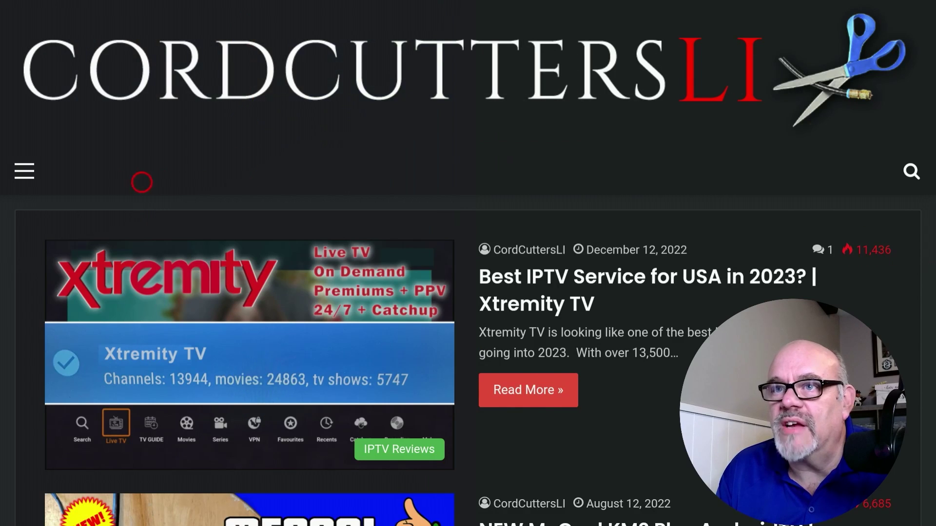
click(20, 183)
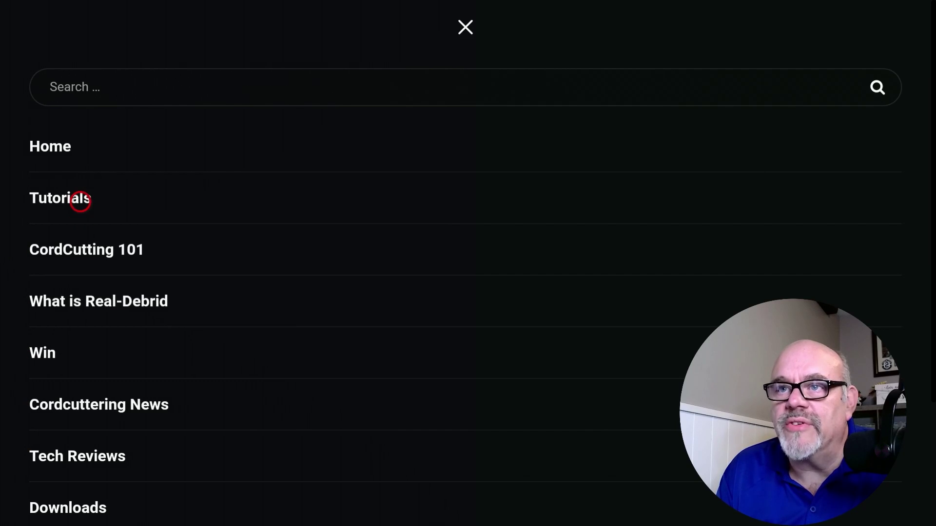
Open Tutorials and scroll down to the Media Players section with the KODI links.
click(76, 198)
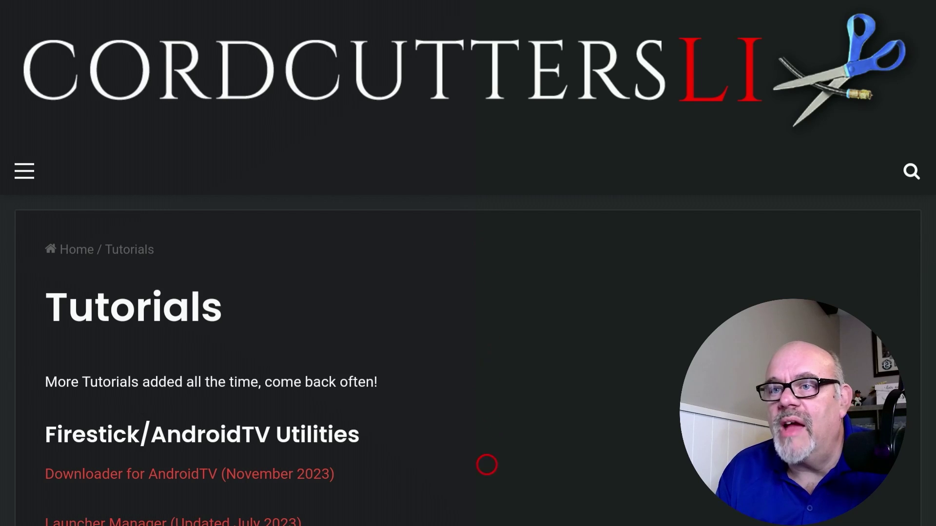
scroll(486, 507, down, 5)
scroll(487, 507, down, 5)
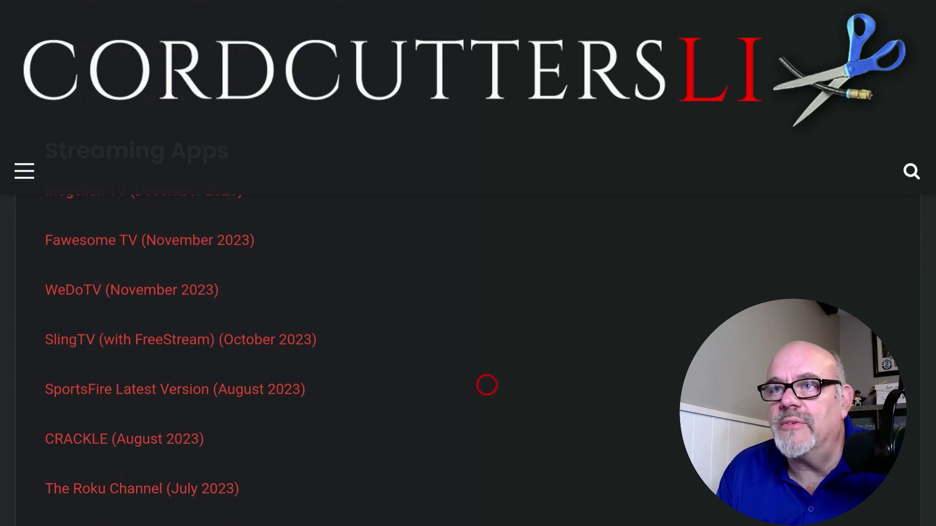
scroll(486, 506, down, 9)
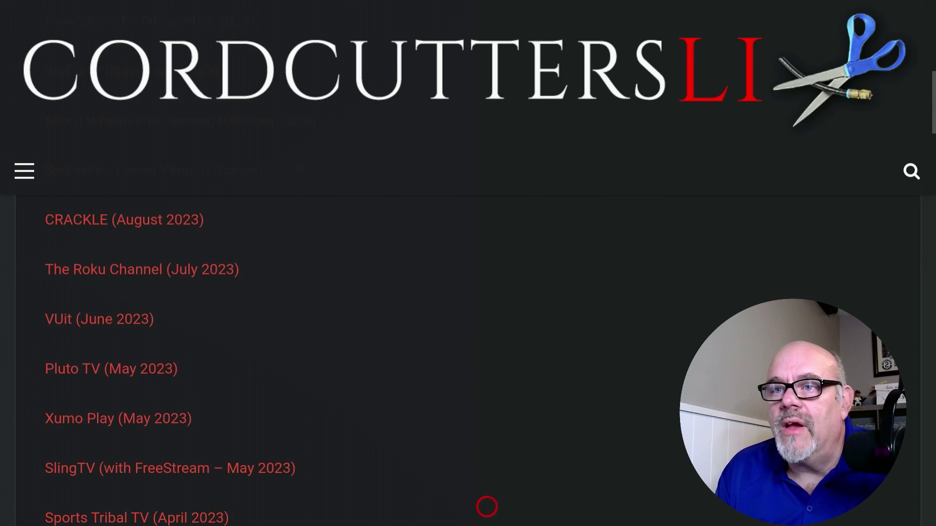
scroll(486, 506, down, 4)
scroll(486, 507, down, 6)
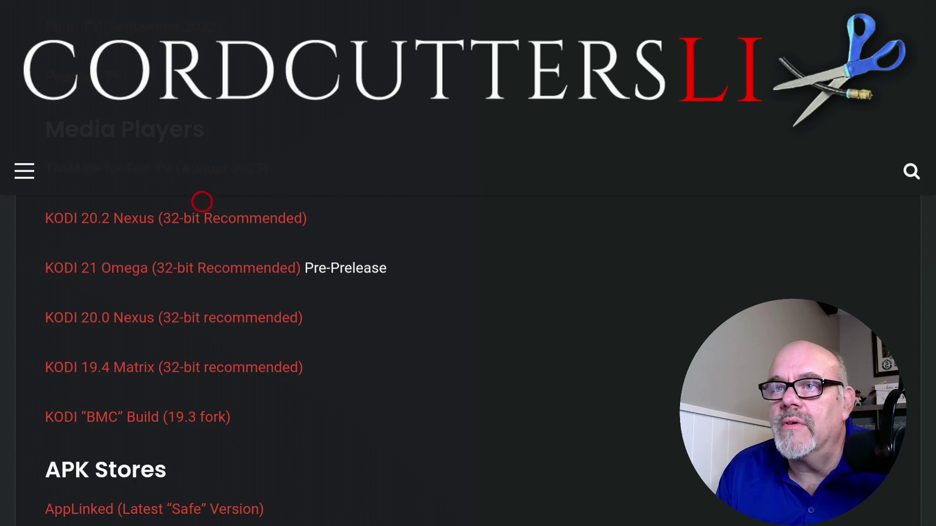
Open the KODI 20.2 Nexus page and scroll through its installation steps toward the download box.
click(202, 201)
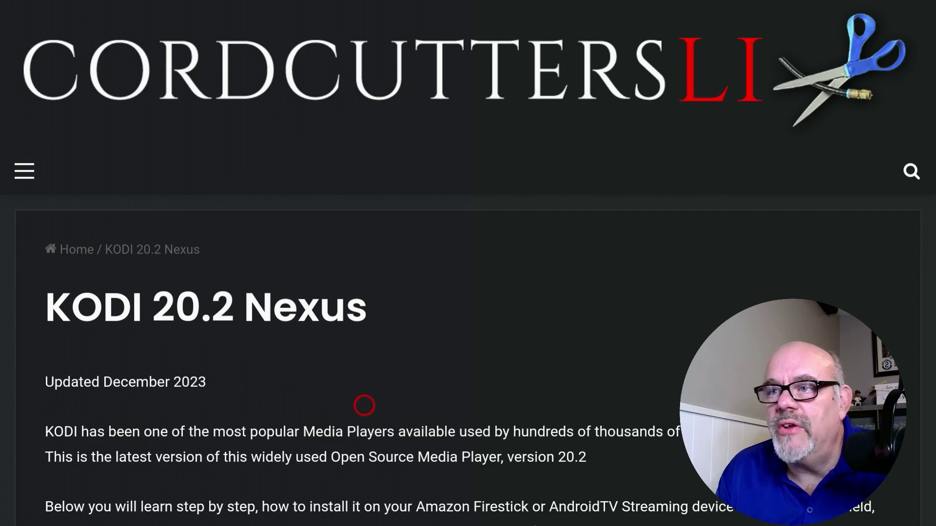
scroll(364, 467, down, 5)
scroll(365, 506, down, 10)
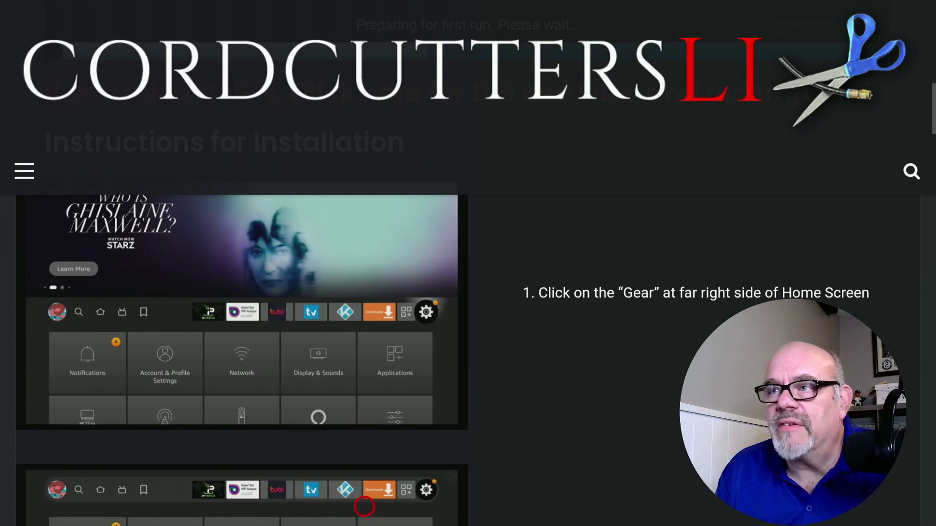
scroll(364, 507, down, 15)
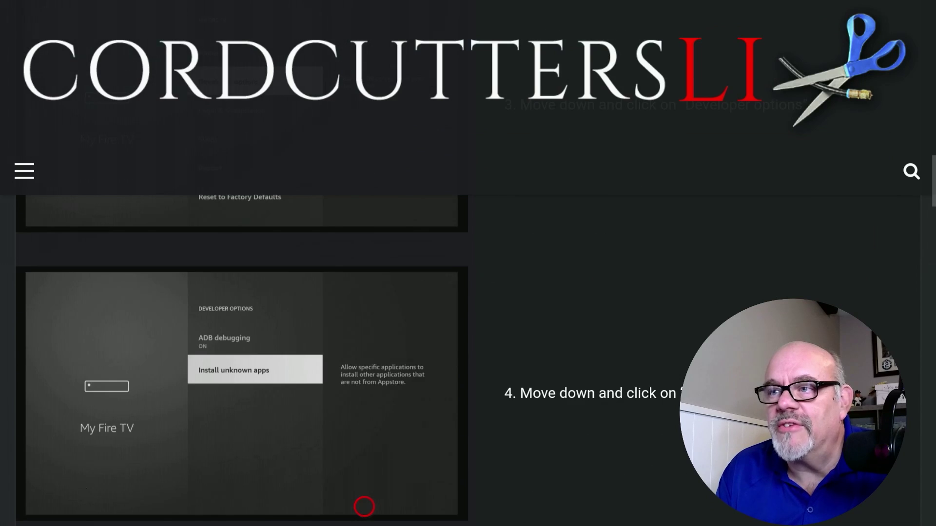
scroll(364, 506, down, 15)
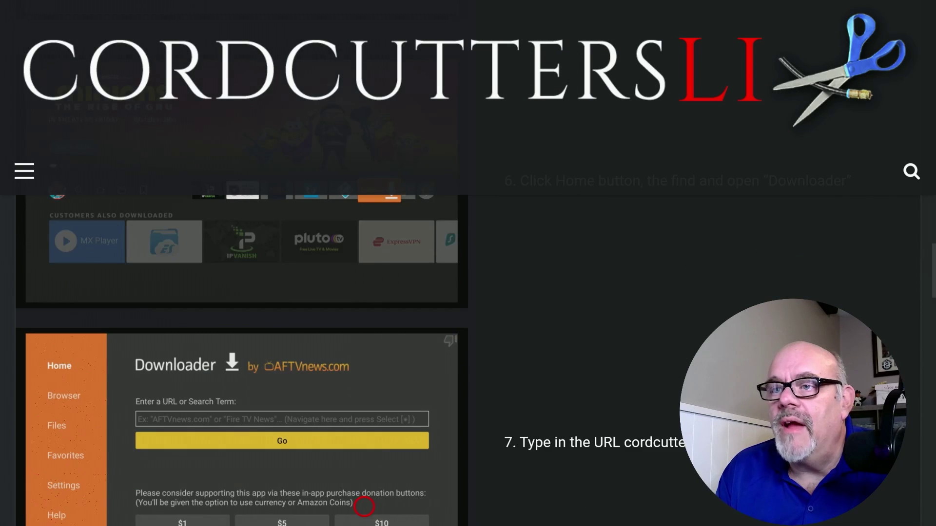
scroll(364, 507, down, 4)
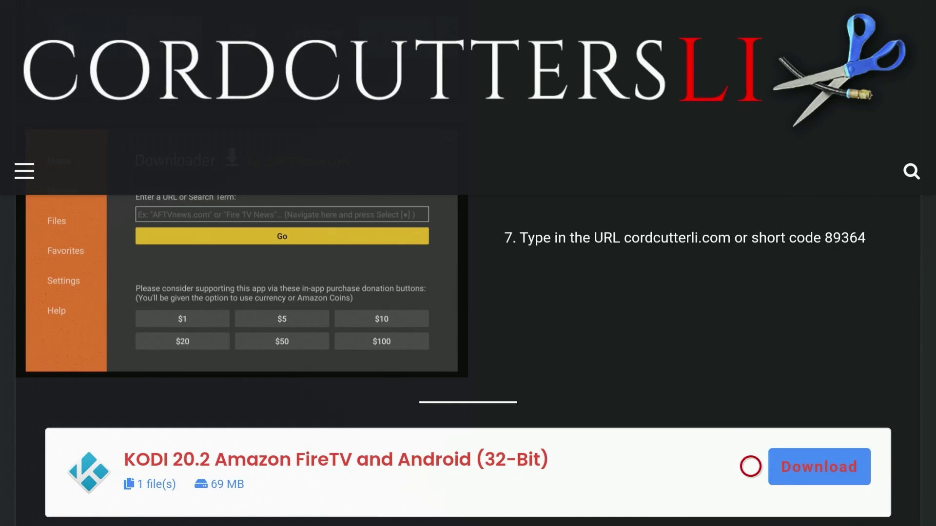
Download the KODI 20.2 APK, install it, and choose Done instead of opening Kodi.
click(812, 467)
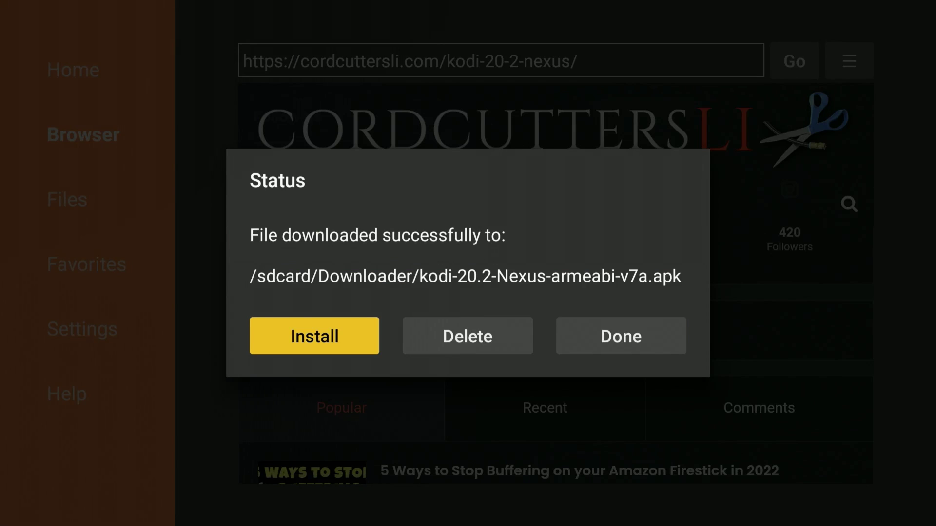
key(Return)
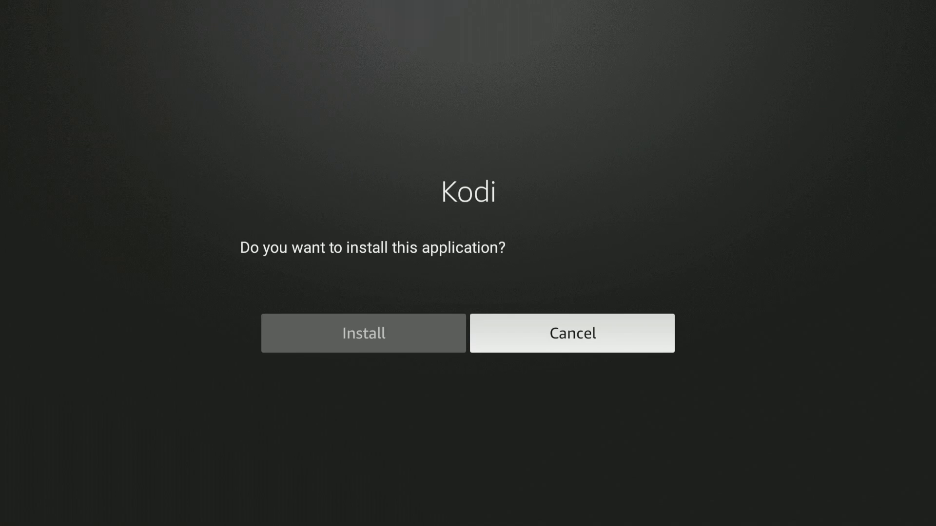
key(Left)
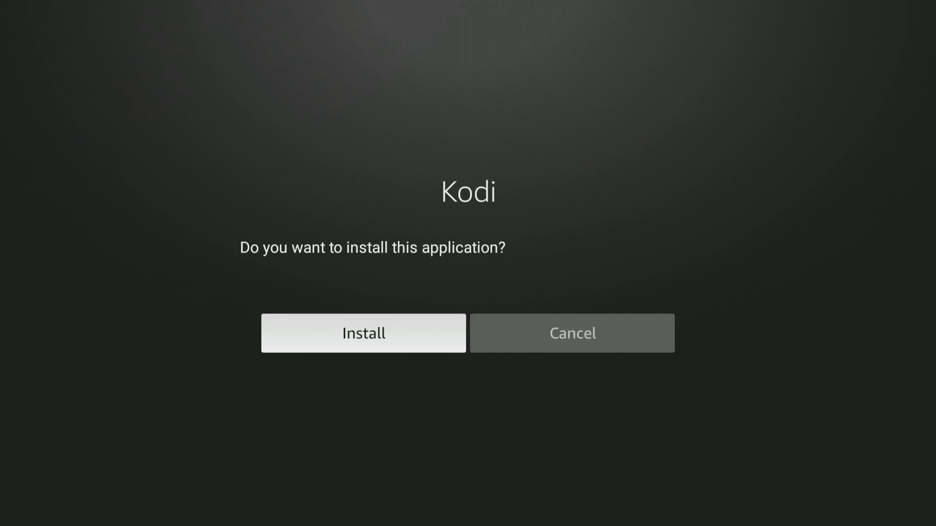
key(Return)
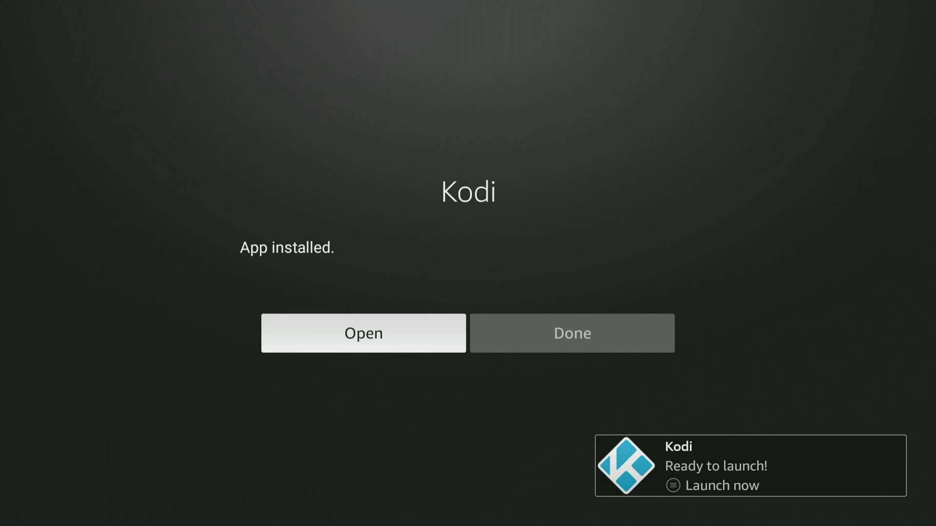
key(Right)
key(Return)
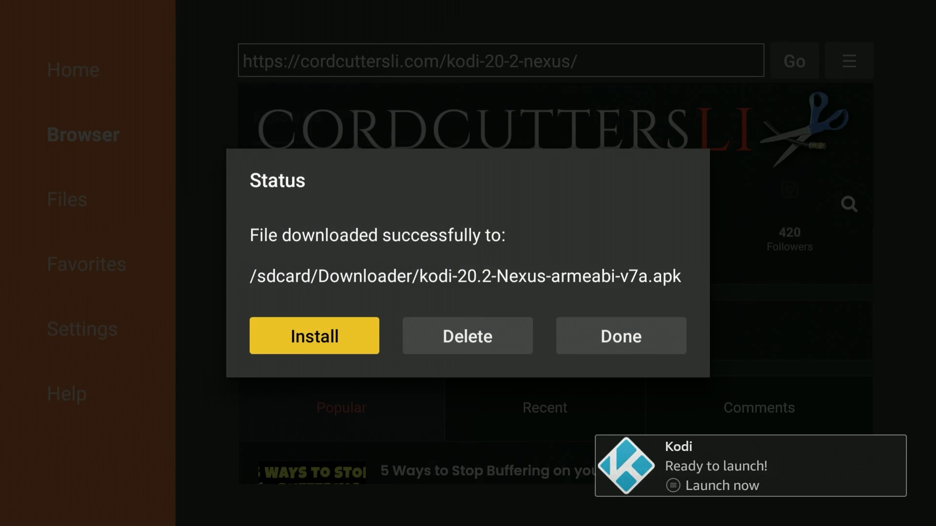
Delete kodi-20.2-Nexus-armeabi-v7a.apk and confirm the deletion.
key(Right)
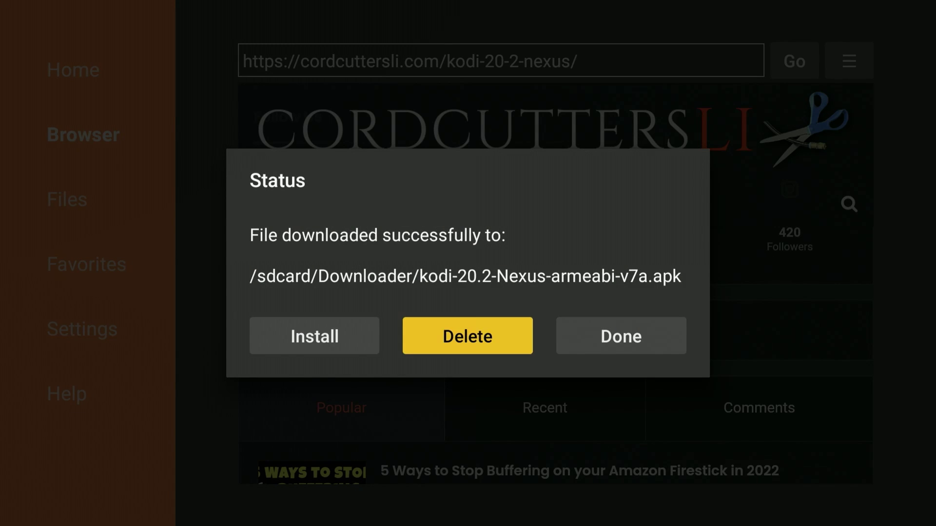
key(Return)
key(Left)
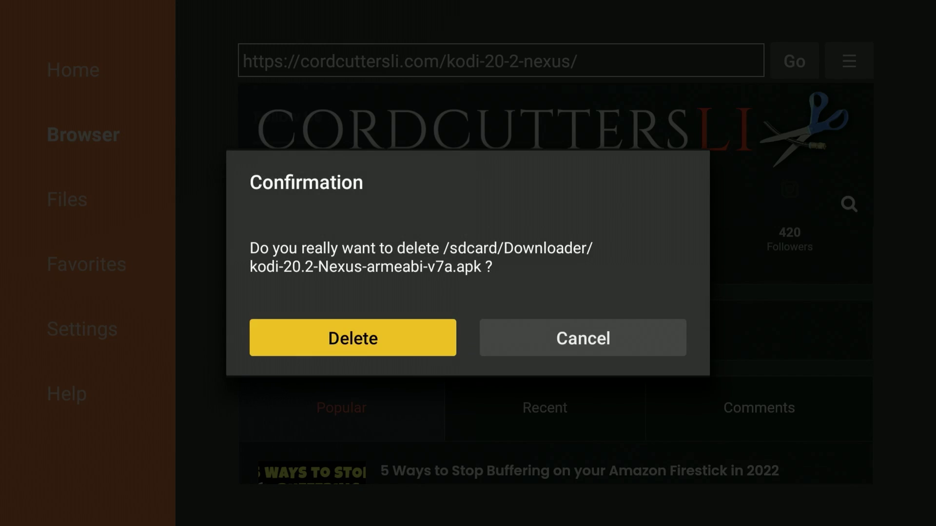
key(Return)
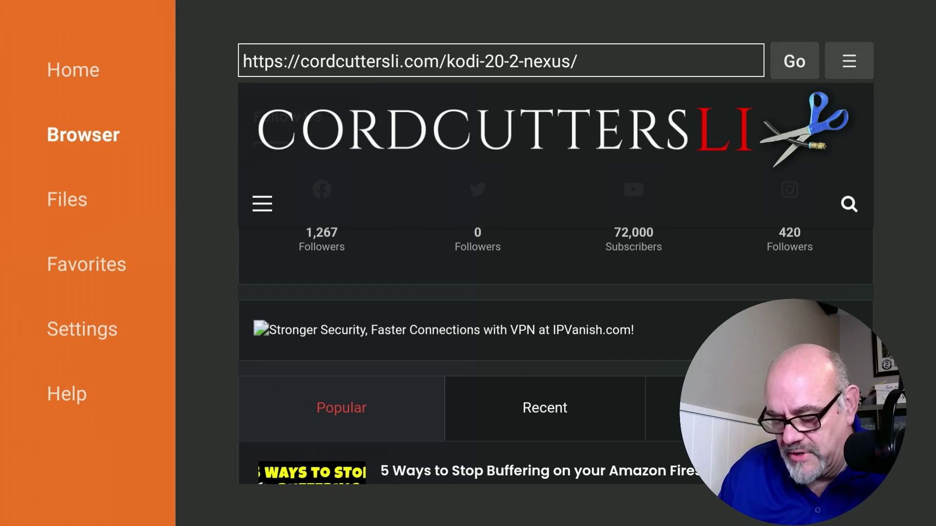
Return from Downloader to the Fire TV Home screen and open the full Your Apps & Channels grid.
key(Home)
key(Right)
key(Left)
key(Right)
key(Right)
key(Right)
key(Right)
key(Right)
key(Right)
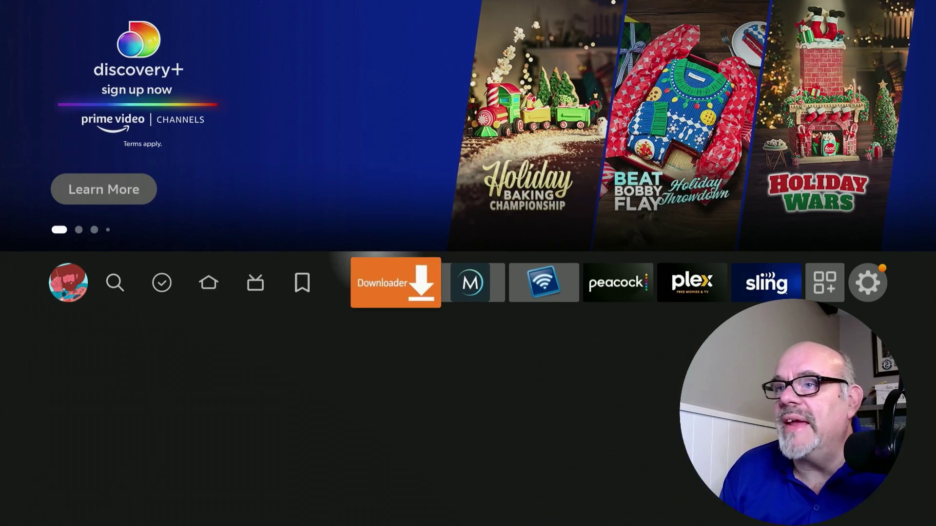
key(Right)
key(Right)
key(Right)
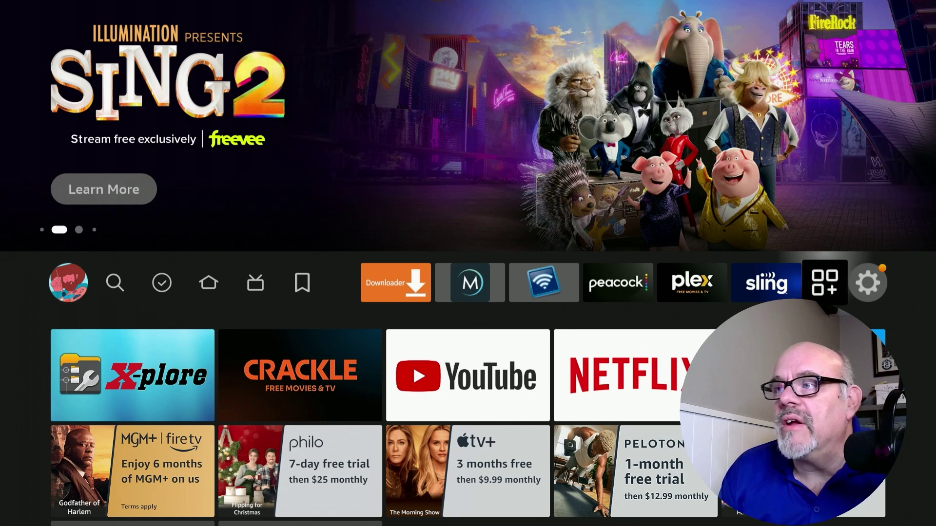
key(Return)
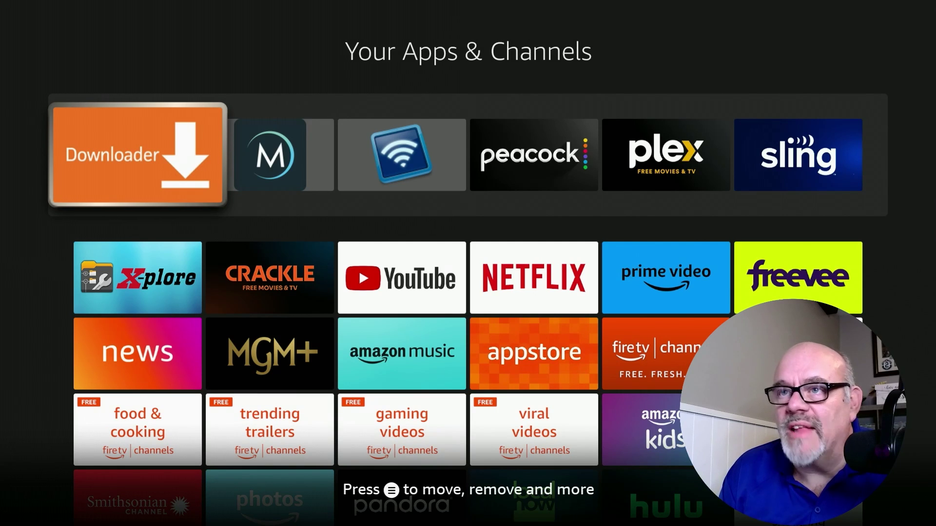
Move the Kodi tile to the front of the apps grid, ahead of Downloader, then go Home.
key(Down)
key(Down)
key(Down)
key(Down)
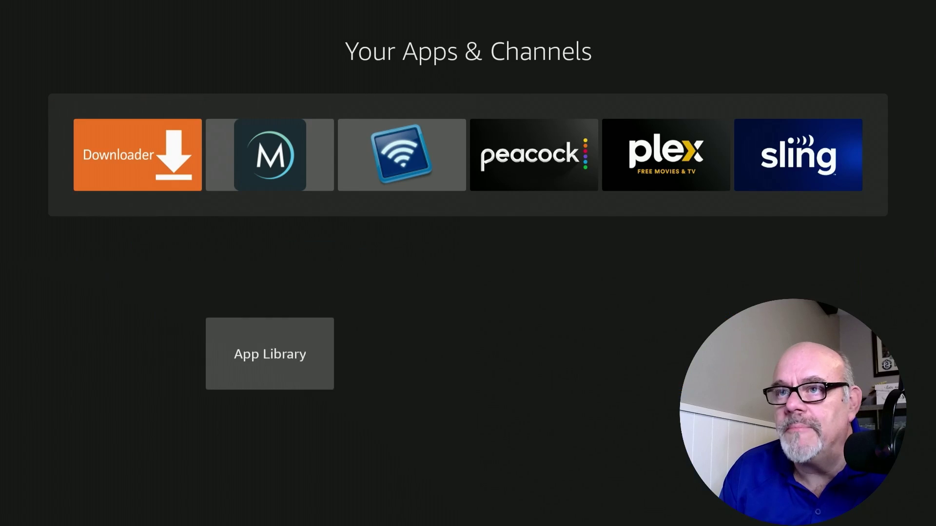
key(Left)
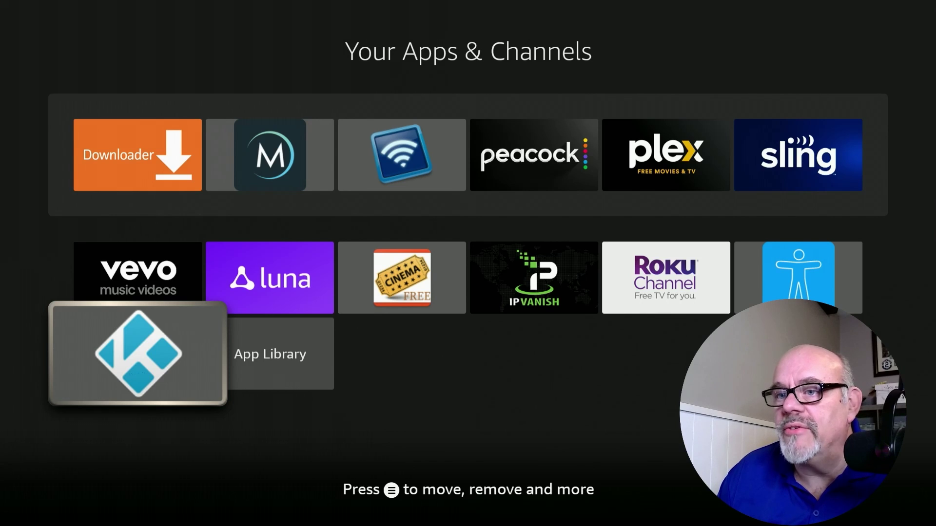
key(Menu)
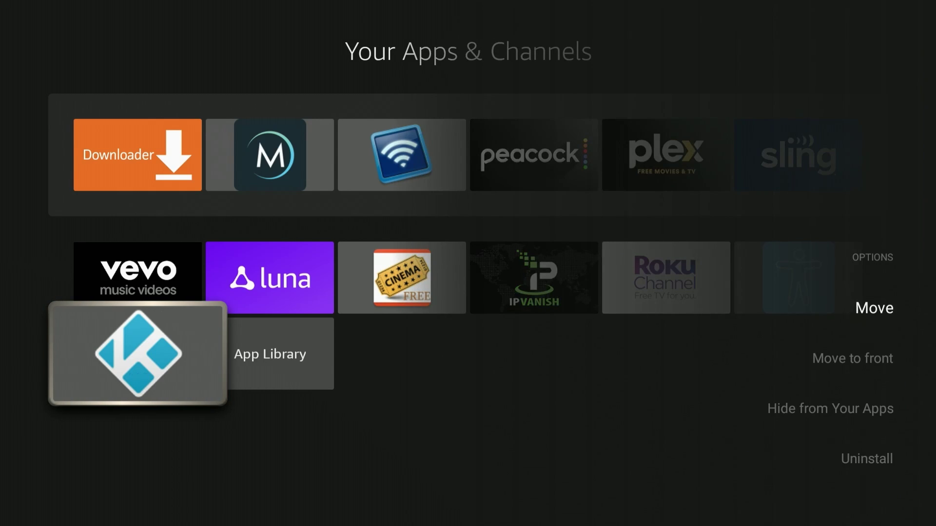
key(Down)
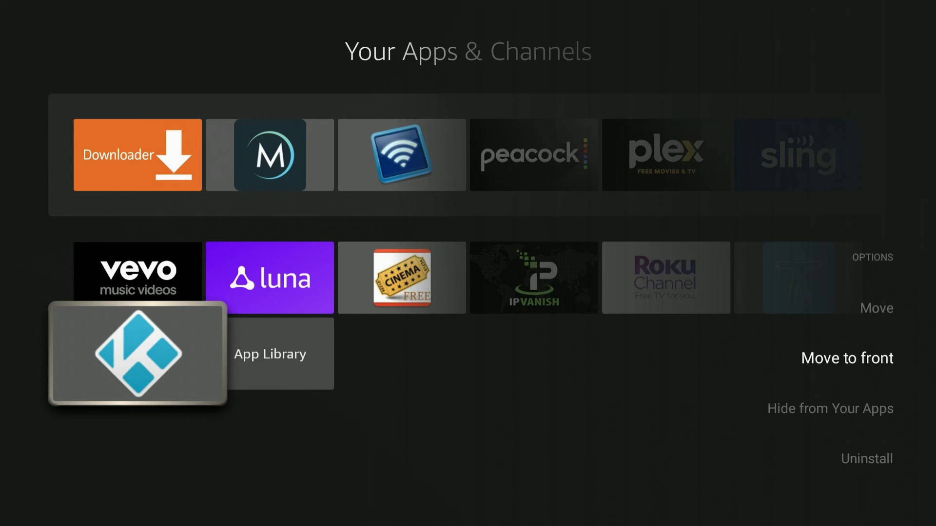
key(Return)
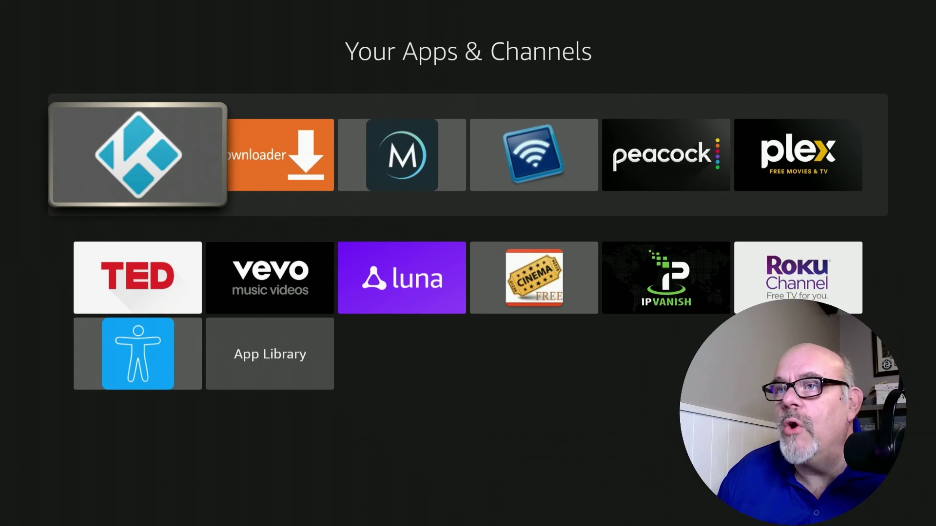
key(Home)
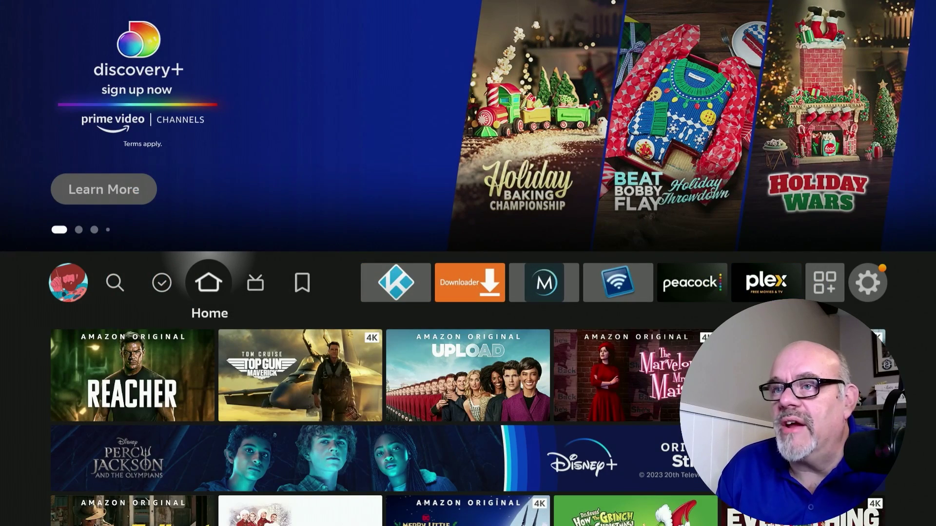
Launch Kodi from its tile at the front of the Home apps row.
key(Right)
key(Right)
key(Right)
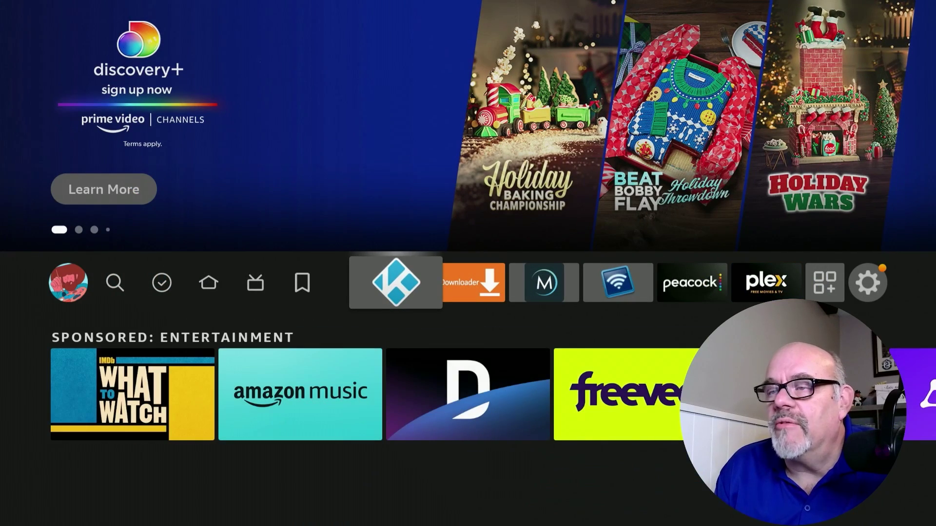
key(Return)
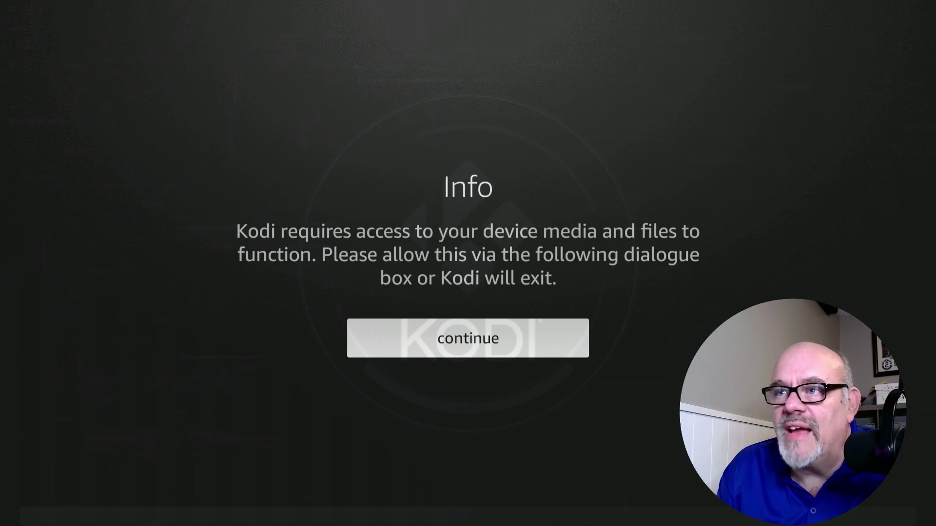
Allow Kodi audio recording while in use and photo/media access, then start IPVanish plan signup.
key(Return)
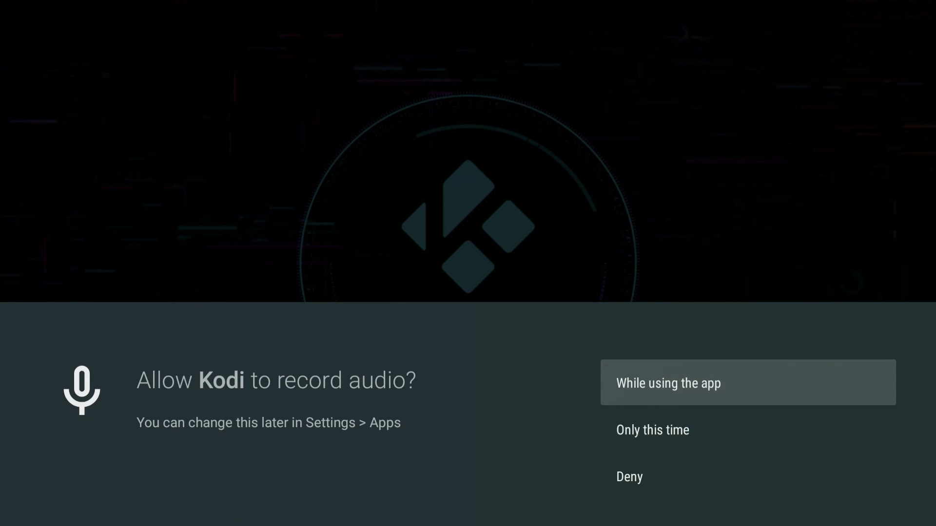
key(Return)
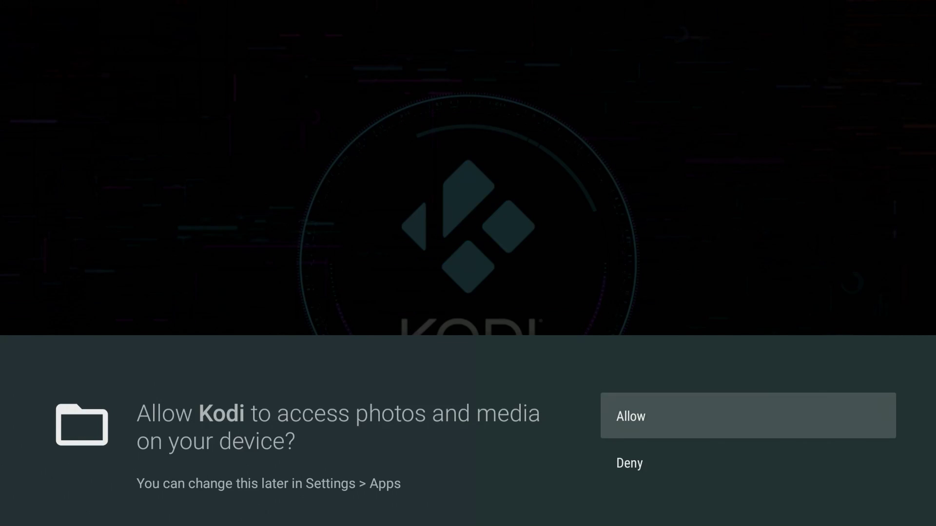
key(Return)
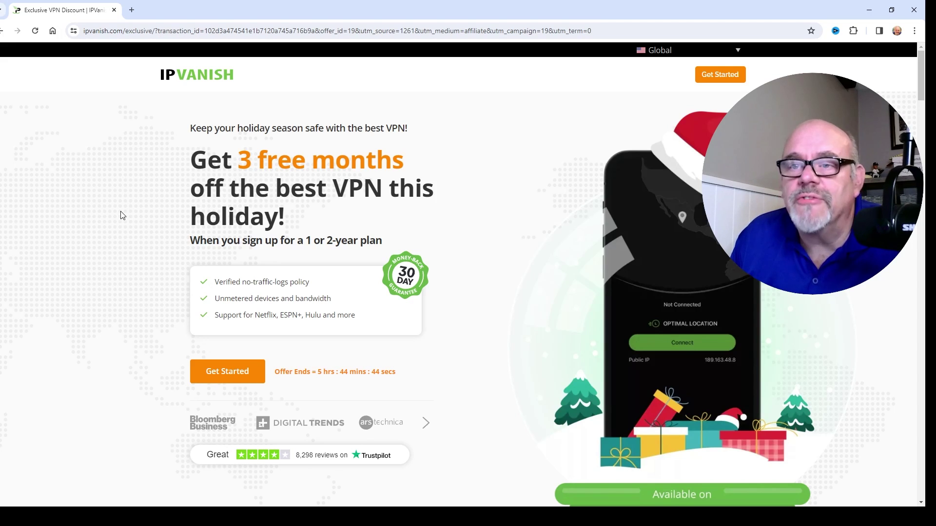
click(221, 374)
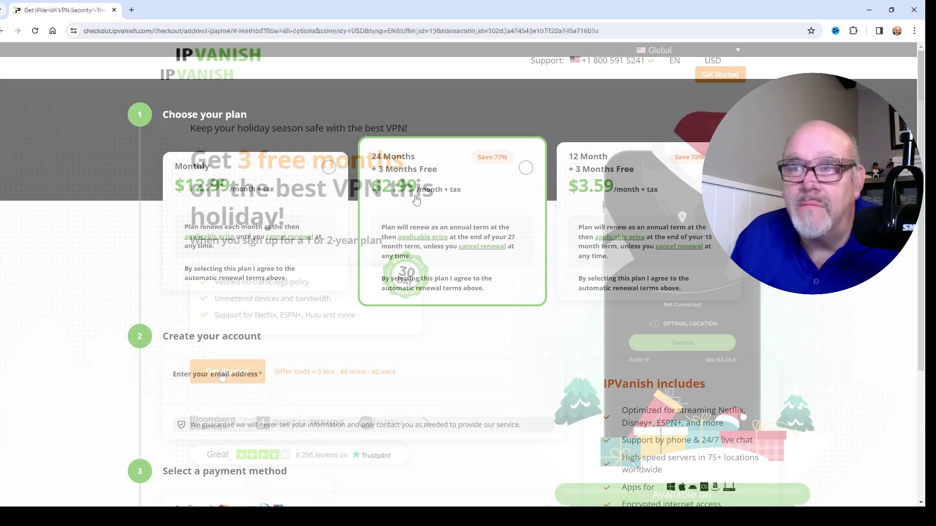